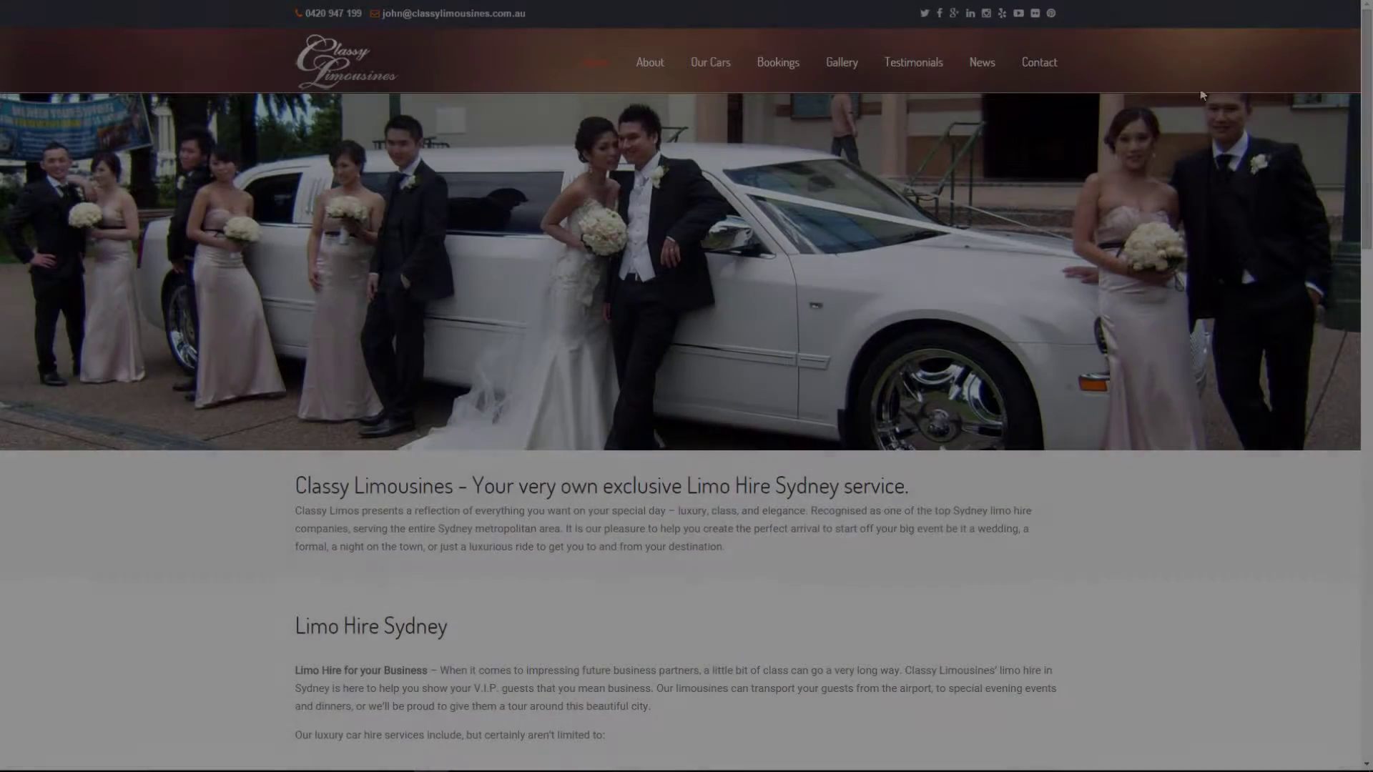
- Drag-select the Limo Hire Sydney home page heading through the end of its intro paragraph
drag(290, 488, 774, 543)
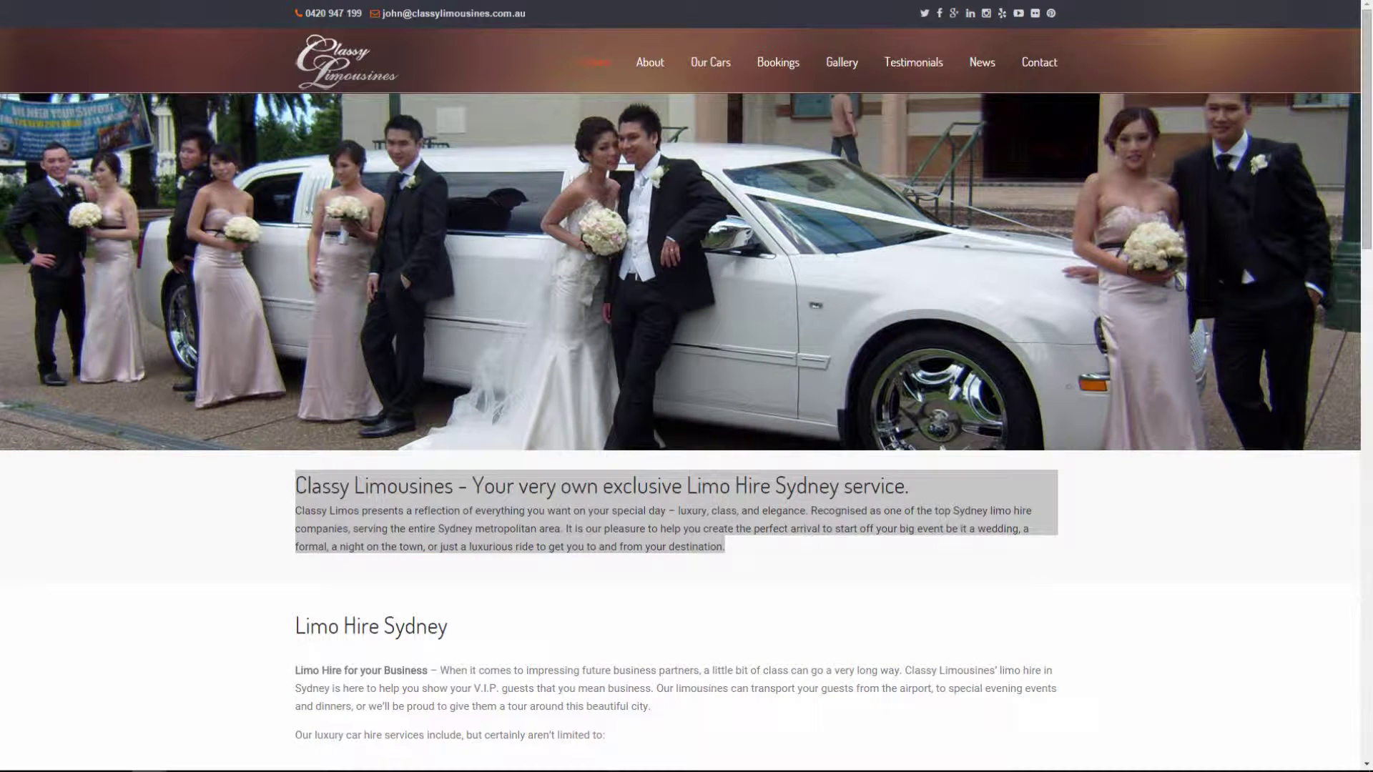
- Go to the new/wp-admin address and log in with the saved credentials
click(544, 1)
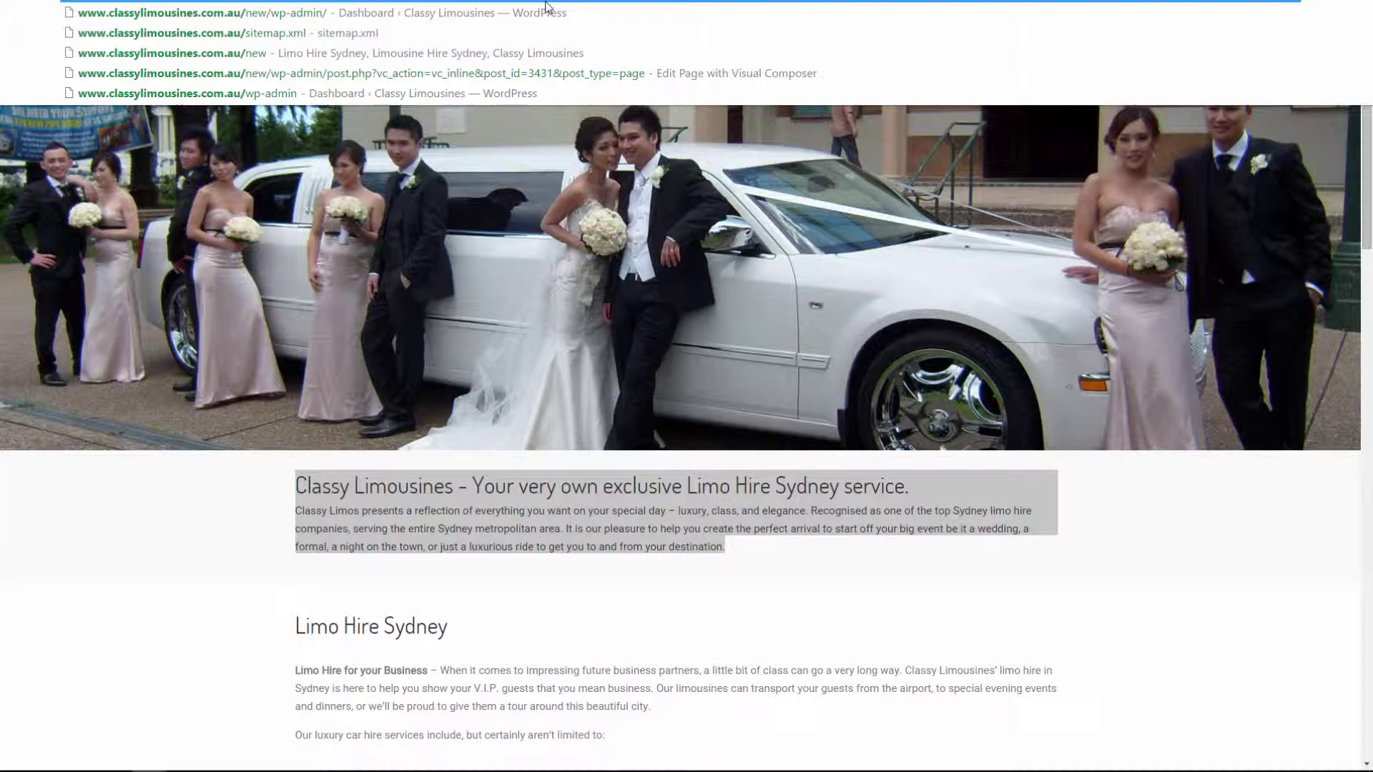
text(new)
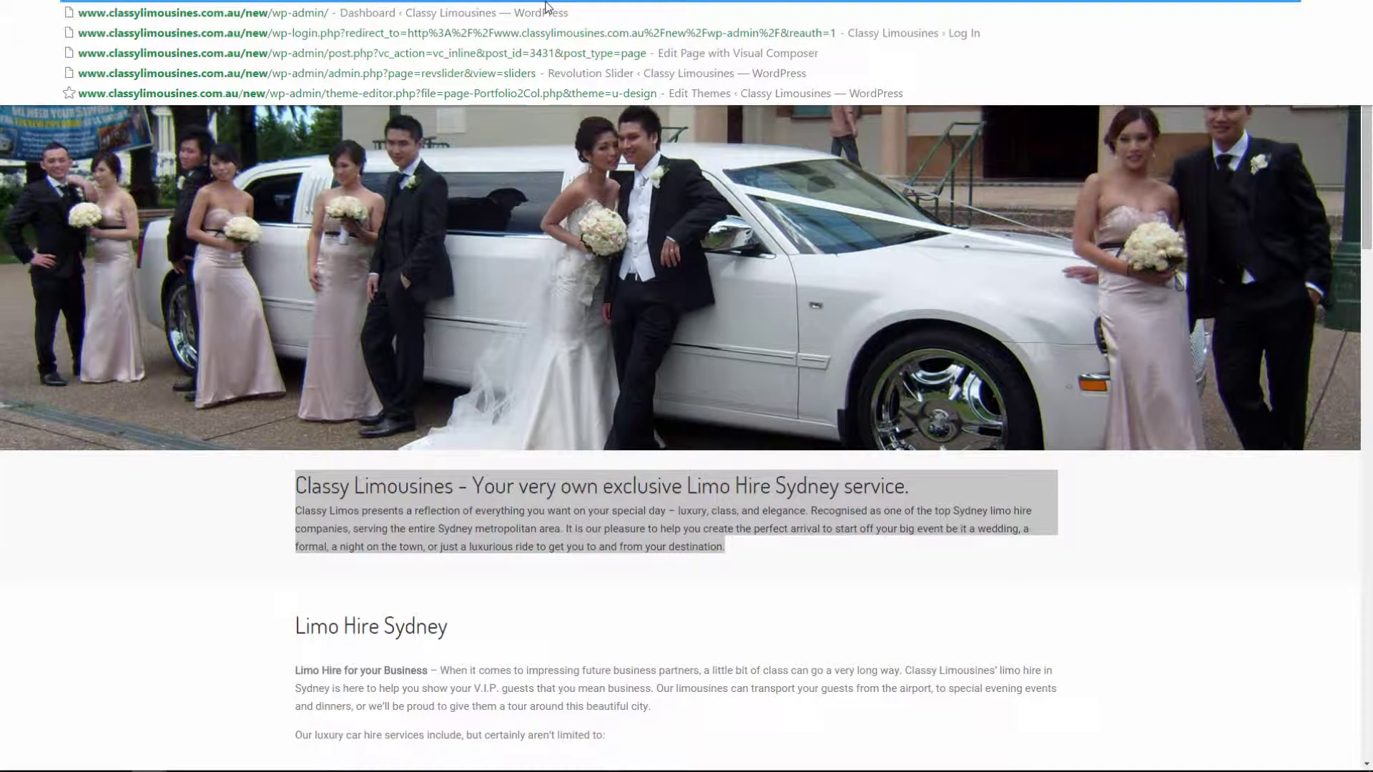
text(/wp-admin)
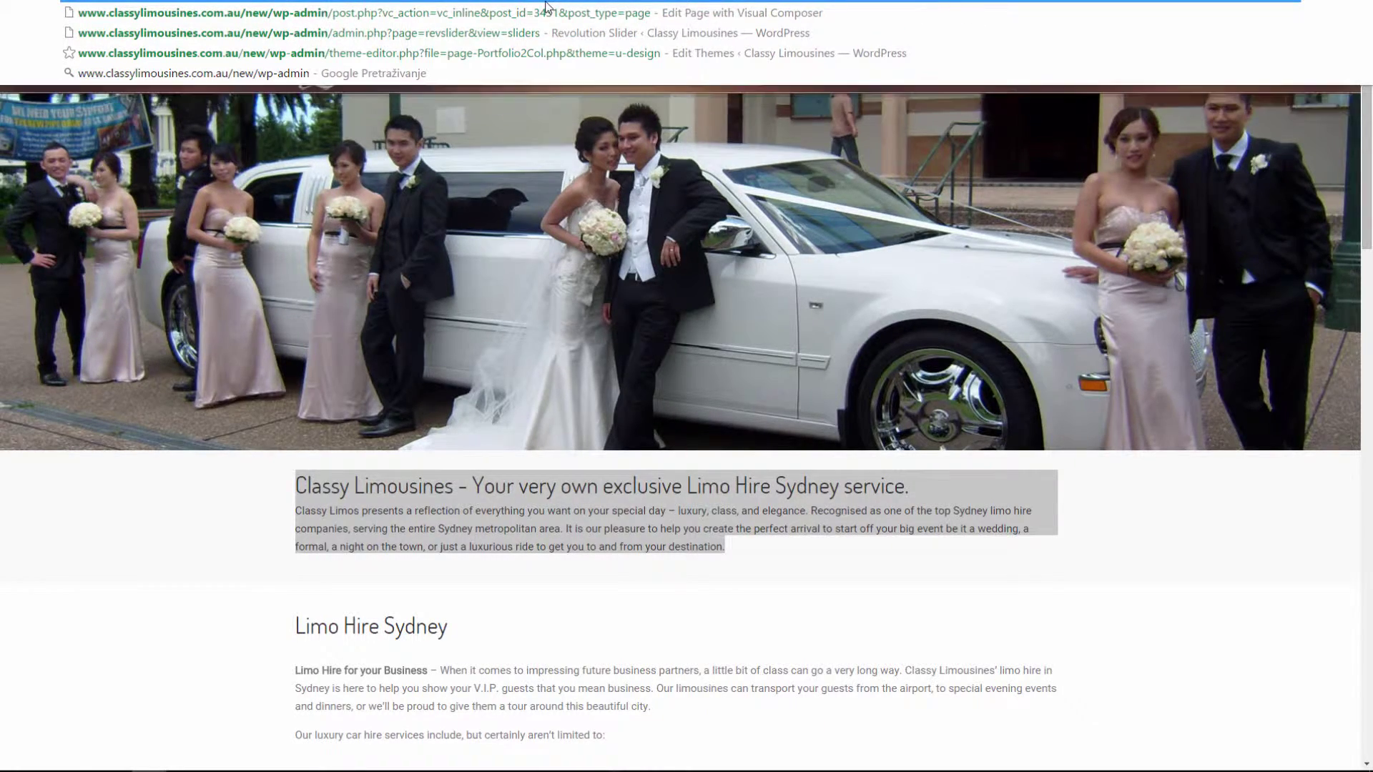
key(Return)
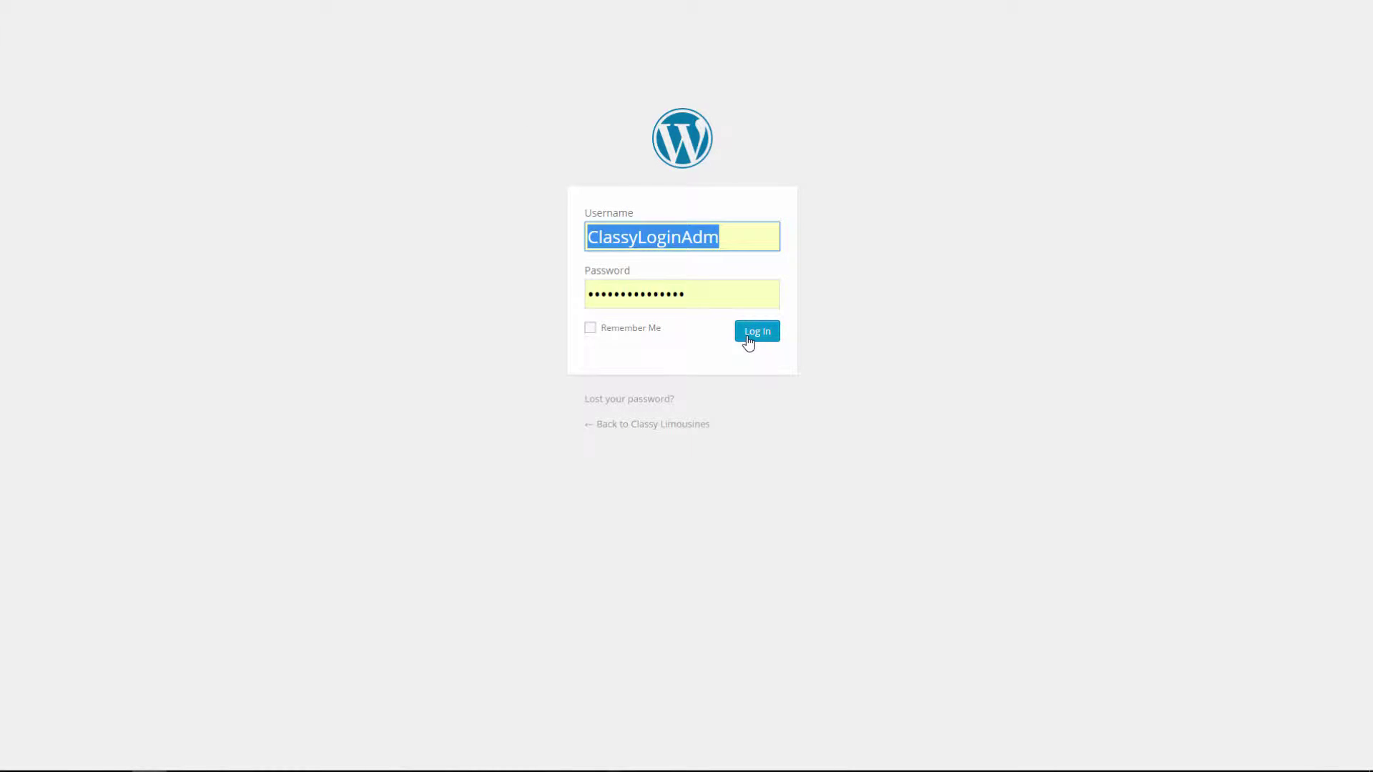
click(748, 336)
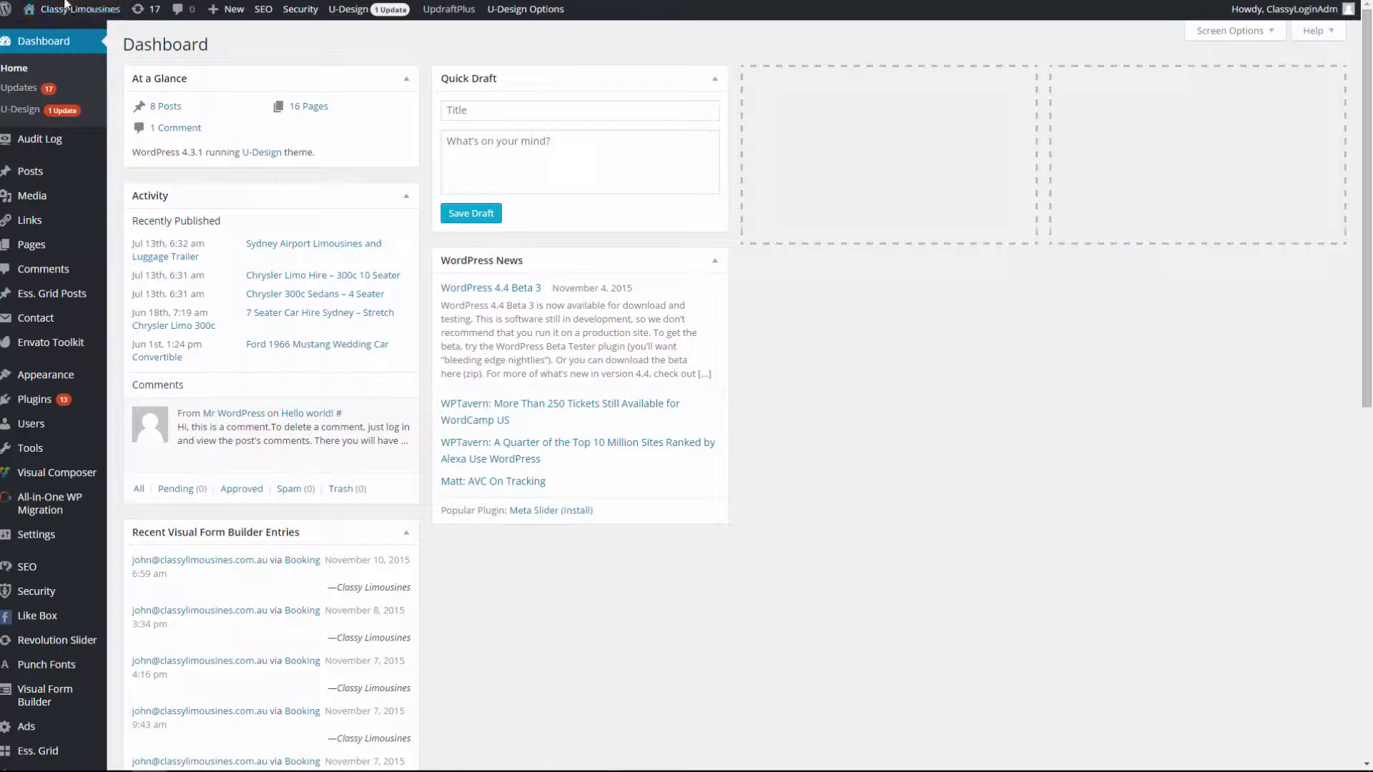
mouse_move(71, 10)
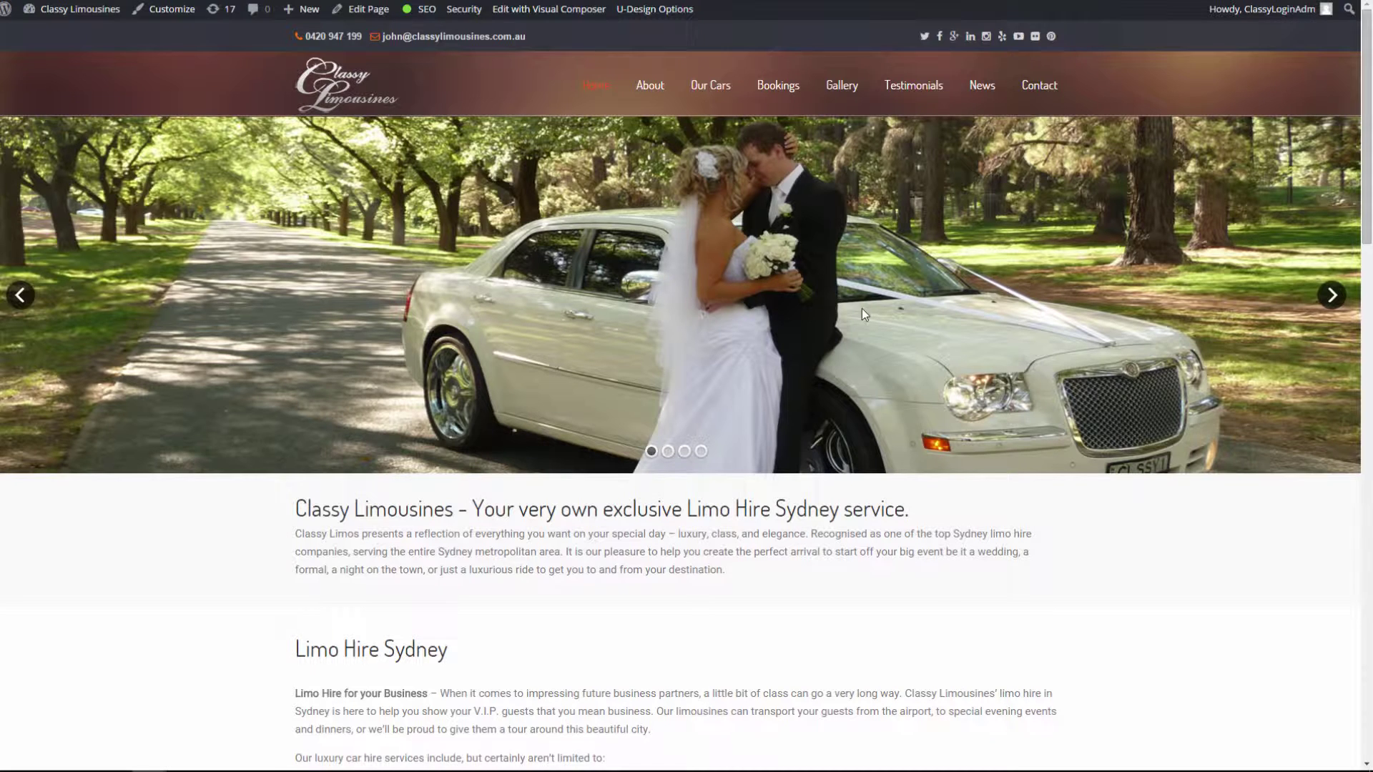
click(1330, 300)
click(1330, 302)
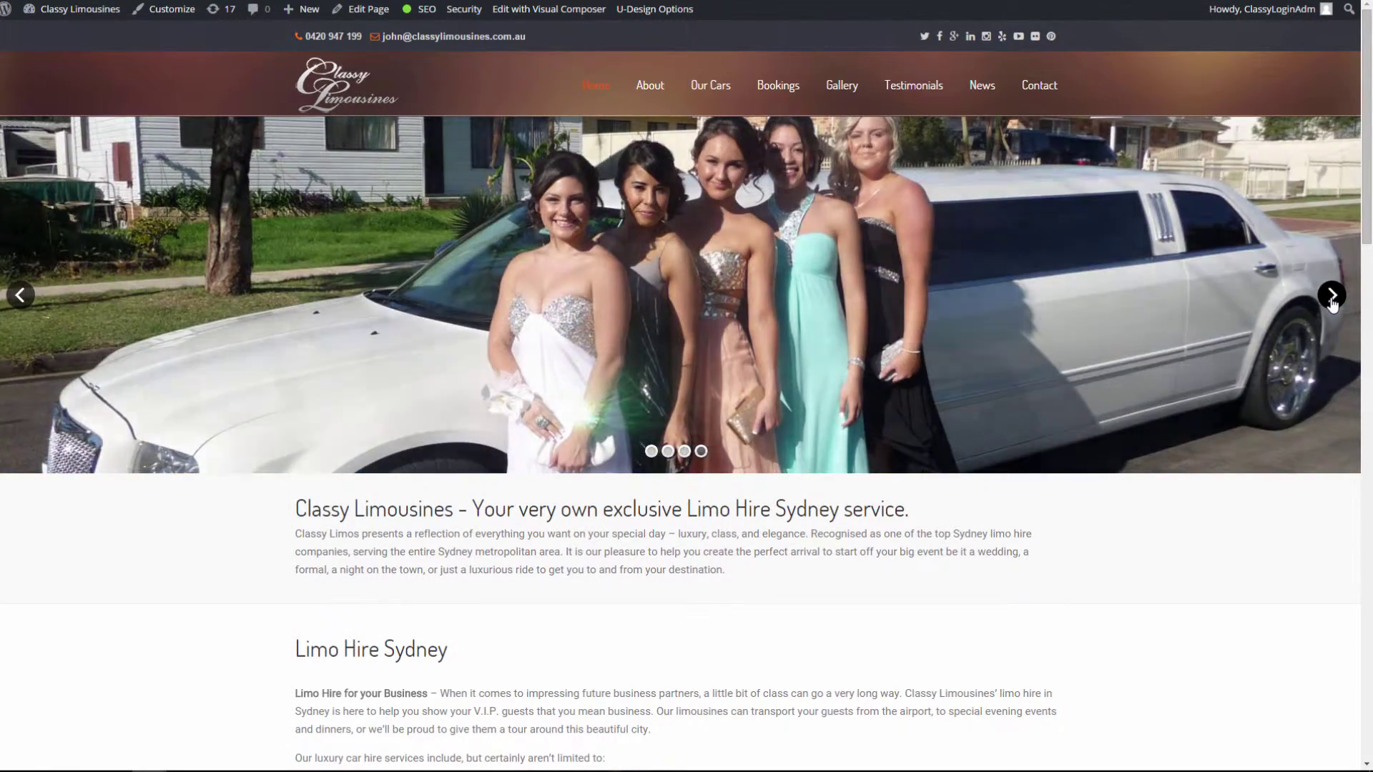
click(1332, 302)
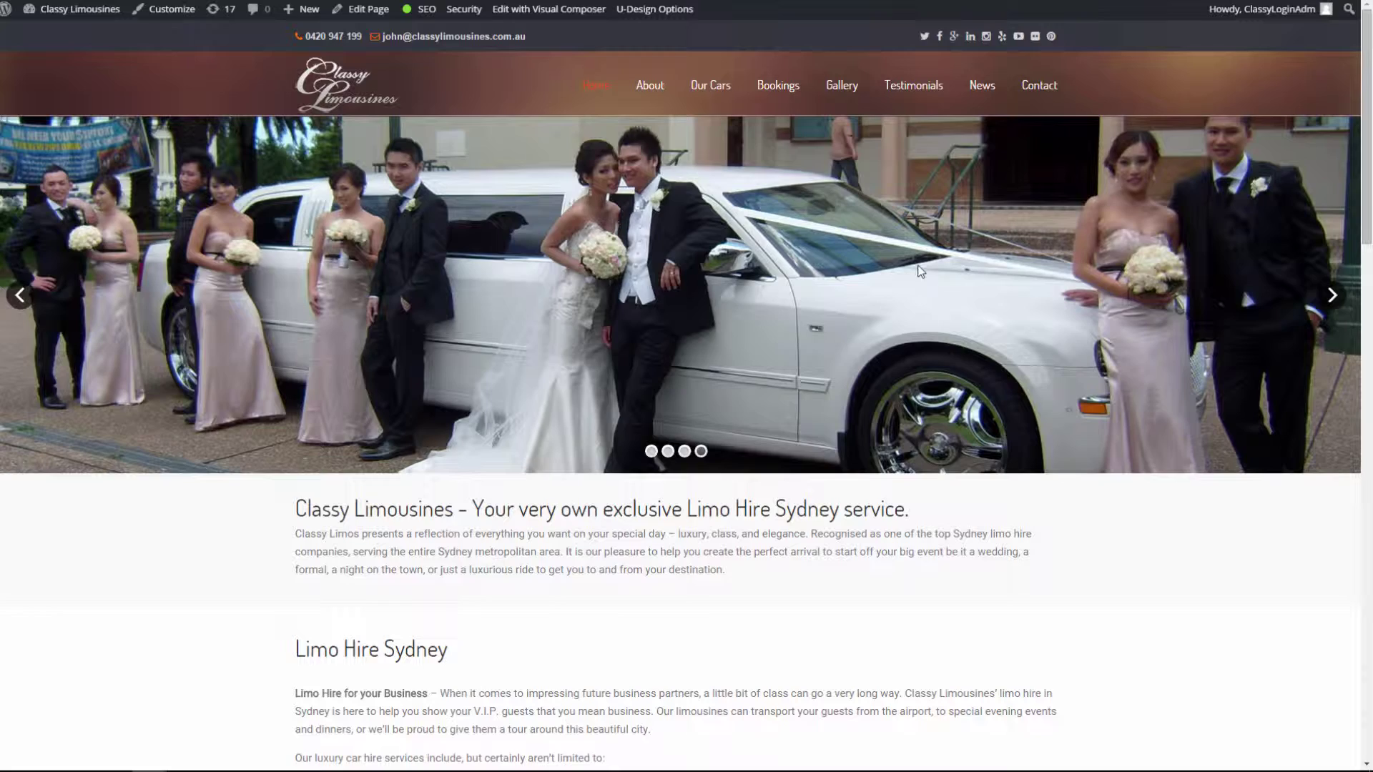
click(1331, 296)
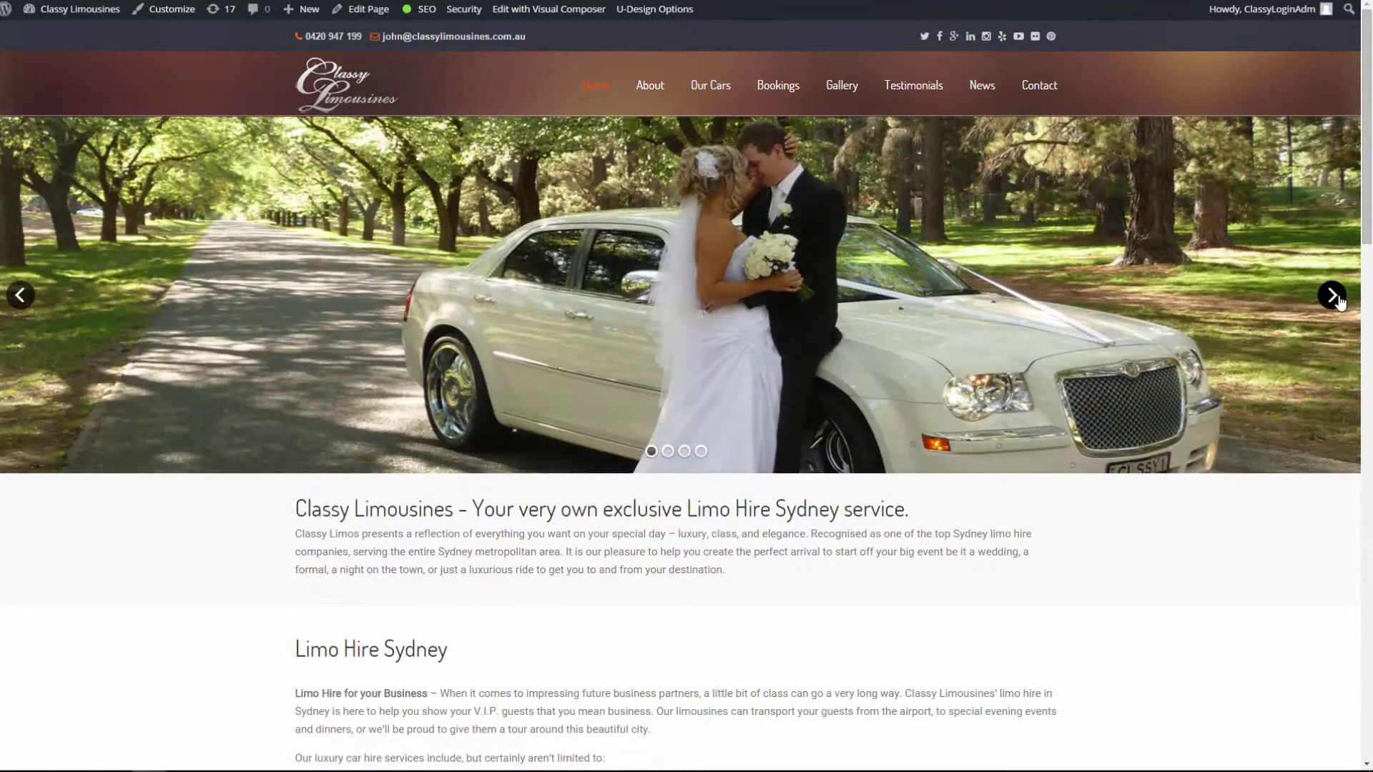
click(1331, 296)
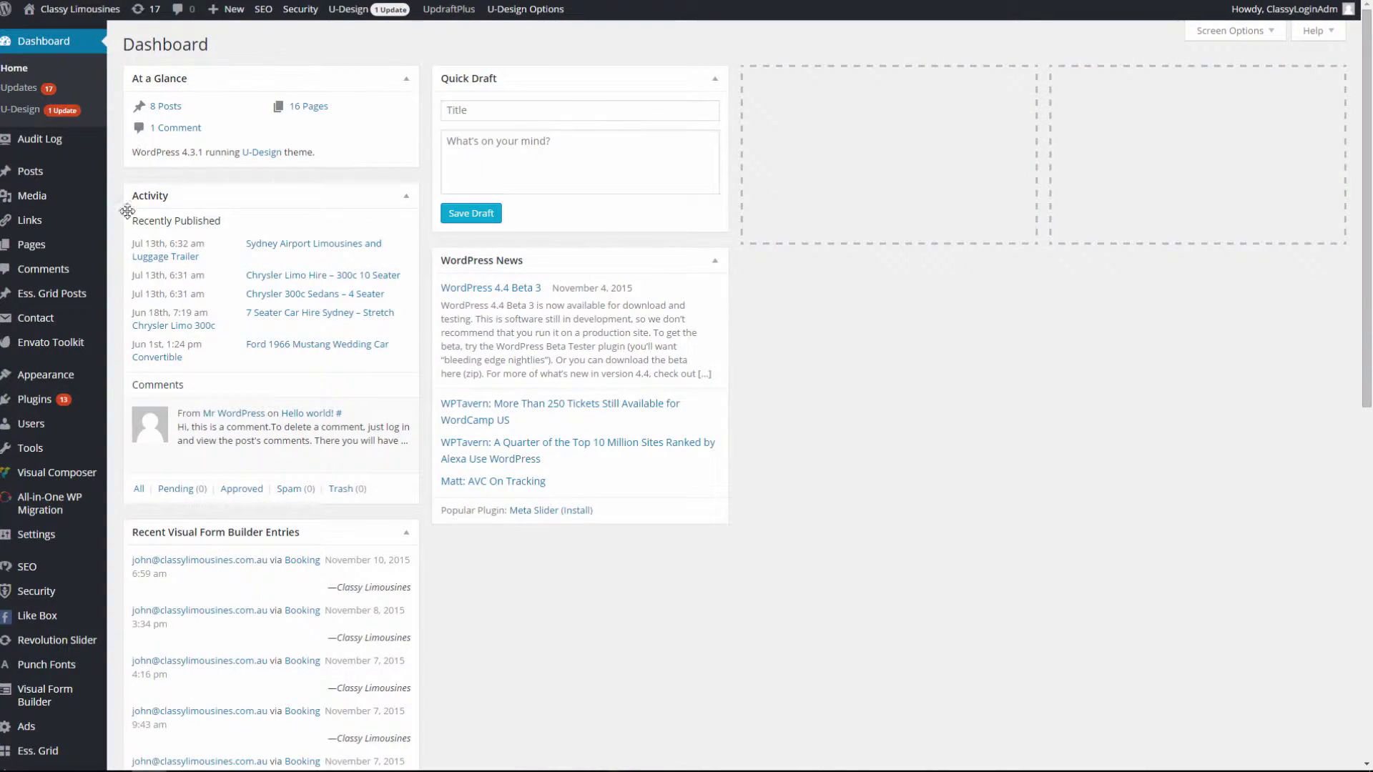
- Open Revolution Slider's Homepageslider and view its list of four slides
scroll(120, 236, down, 3)
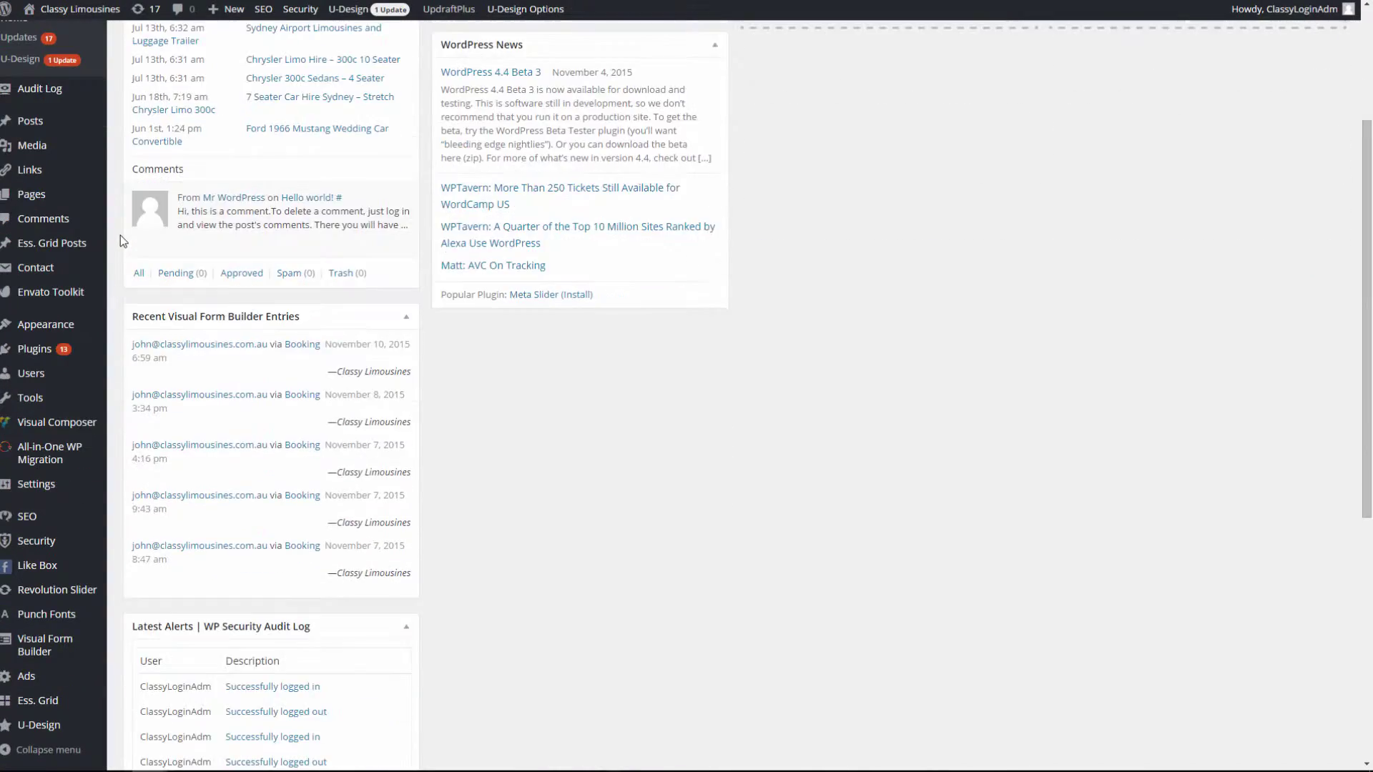
click(51, 599)
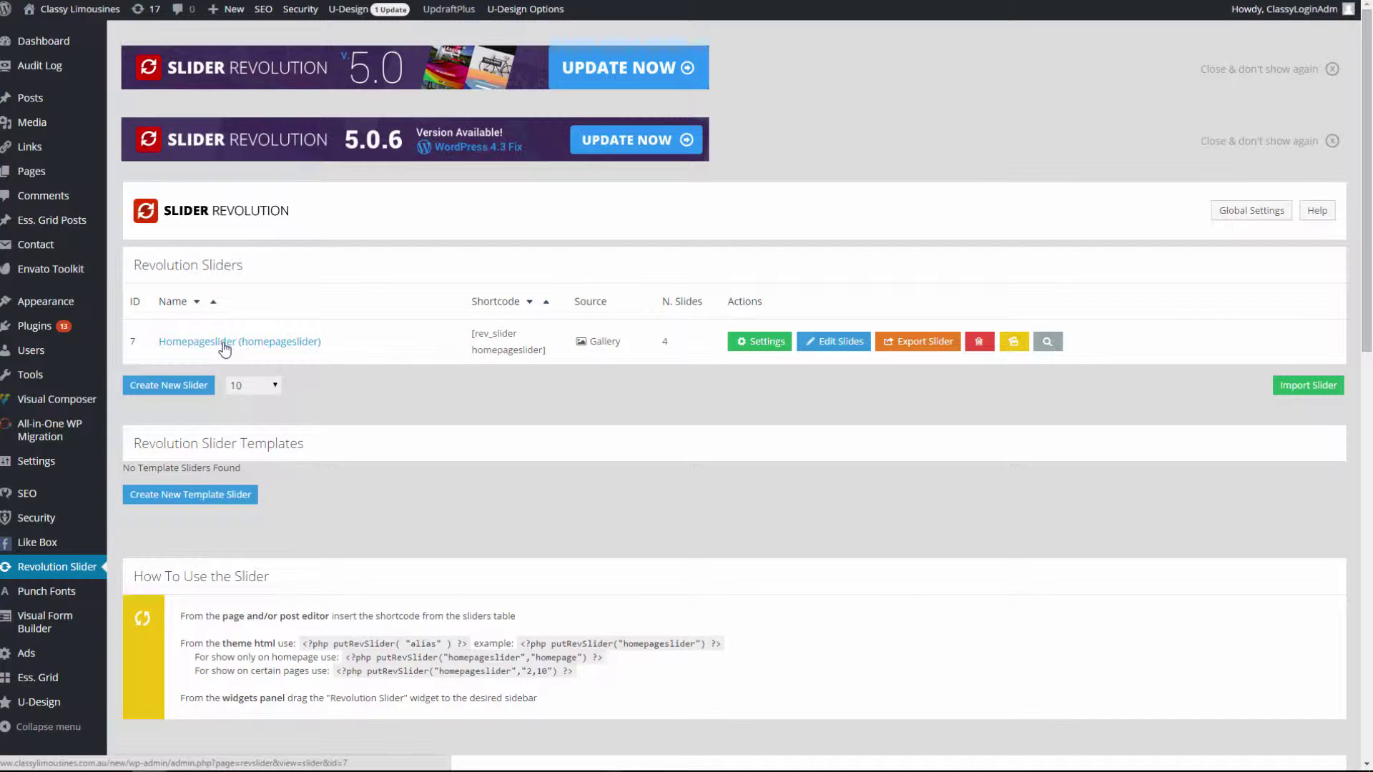
click(225, 346)
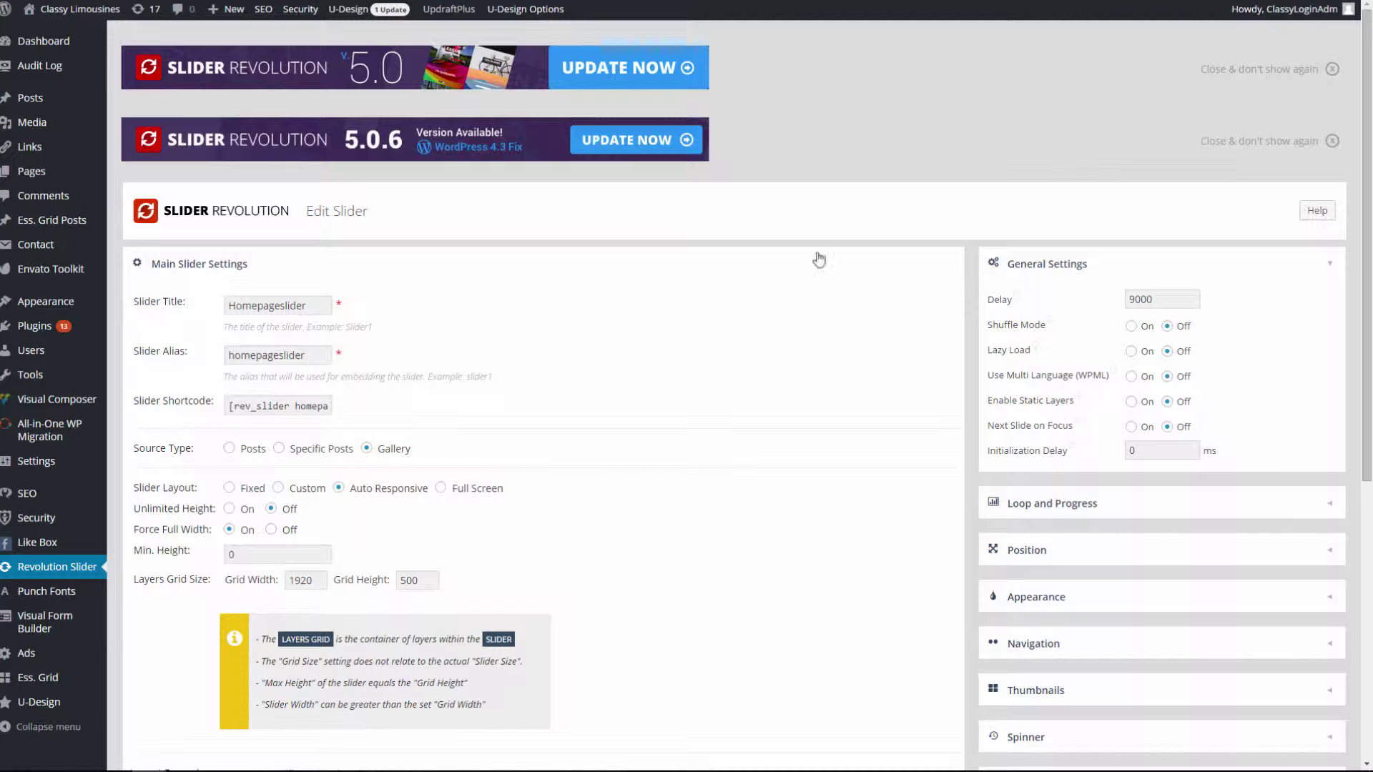
scroll(704, 357, down, 6)
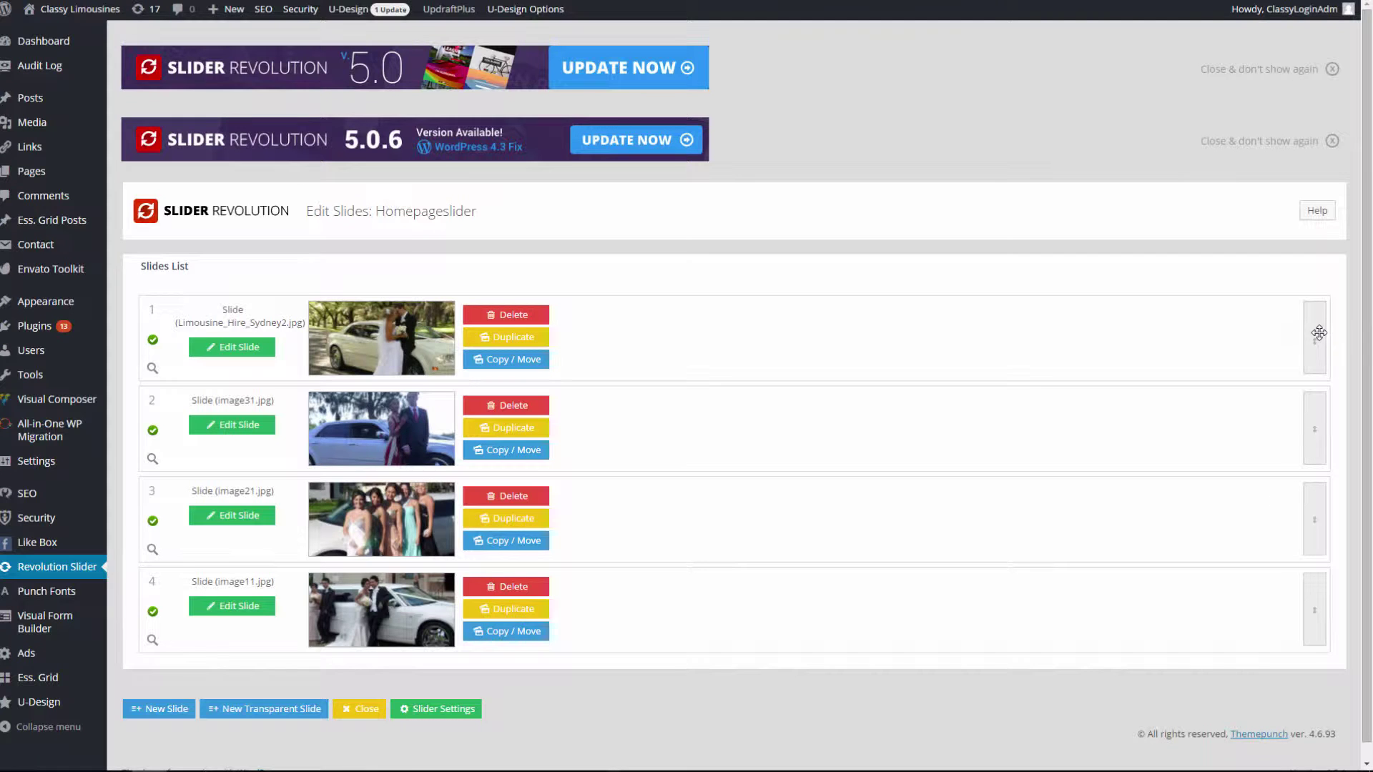
mouse_move(1319, 332)
mouse_down()
mouse_move(1317, 389)
mouse_move(1320, 336)
mouse_up()
- Create a new slide from the Media Library photo SL7400181.jpg, skipping the upload option
click(179, 718)
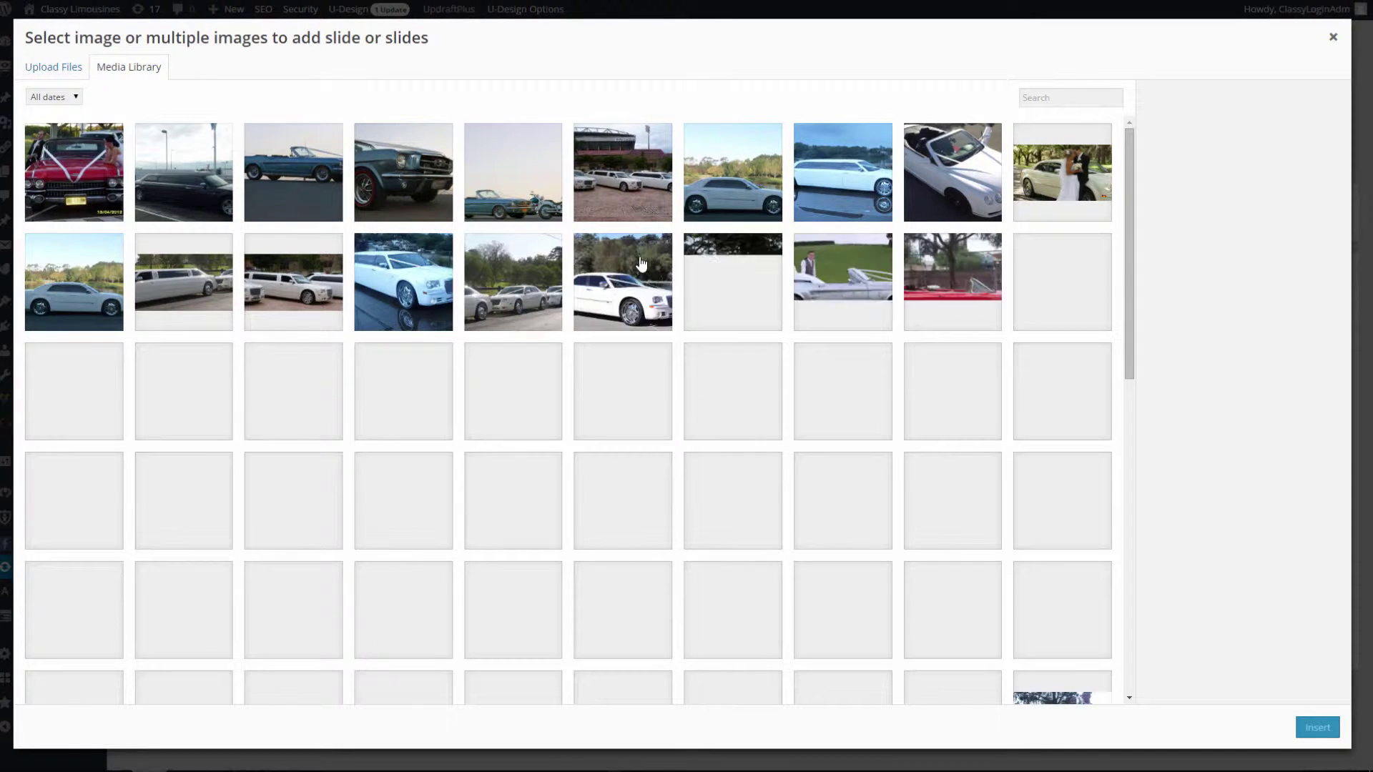
click(69, 68)
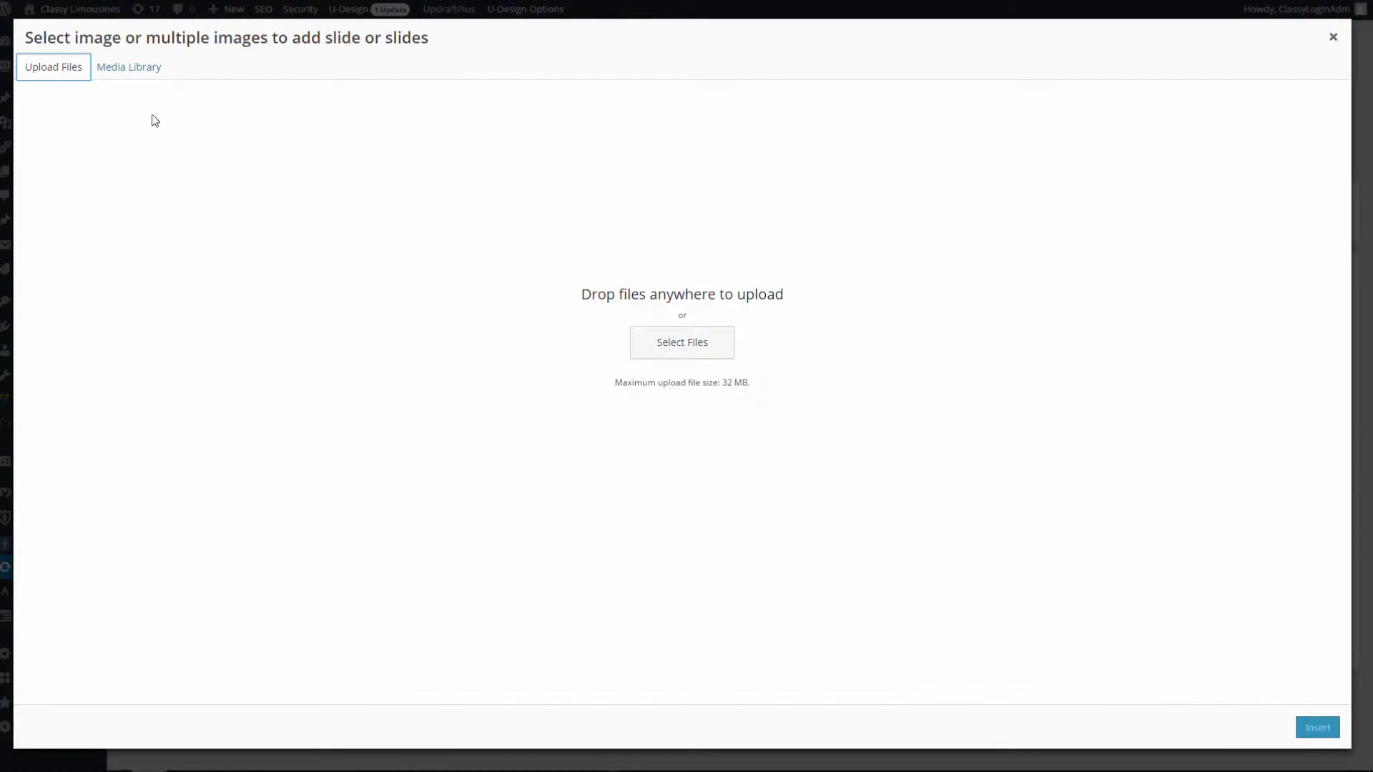
click(718, 344)
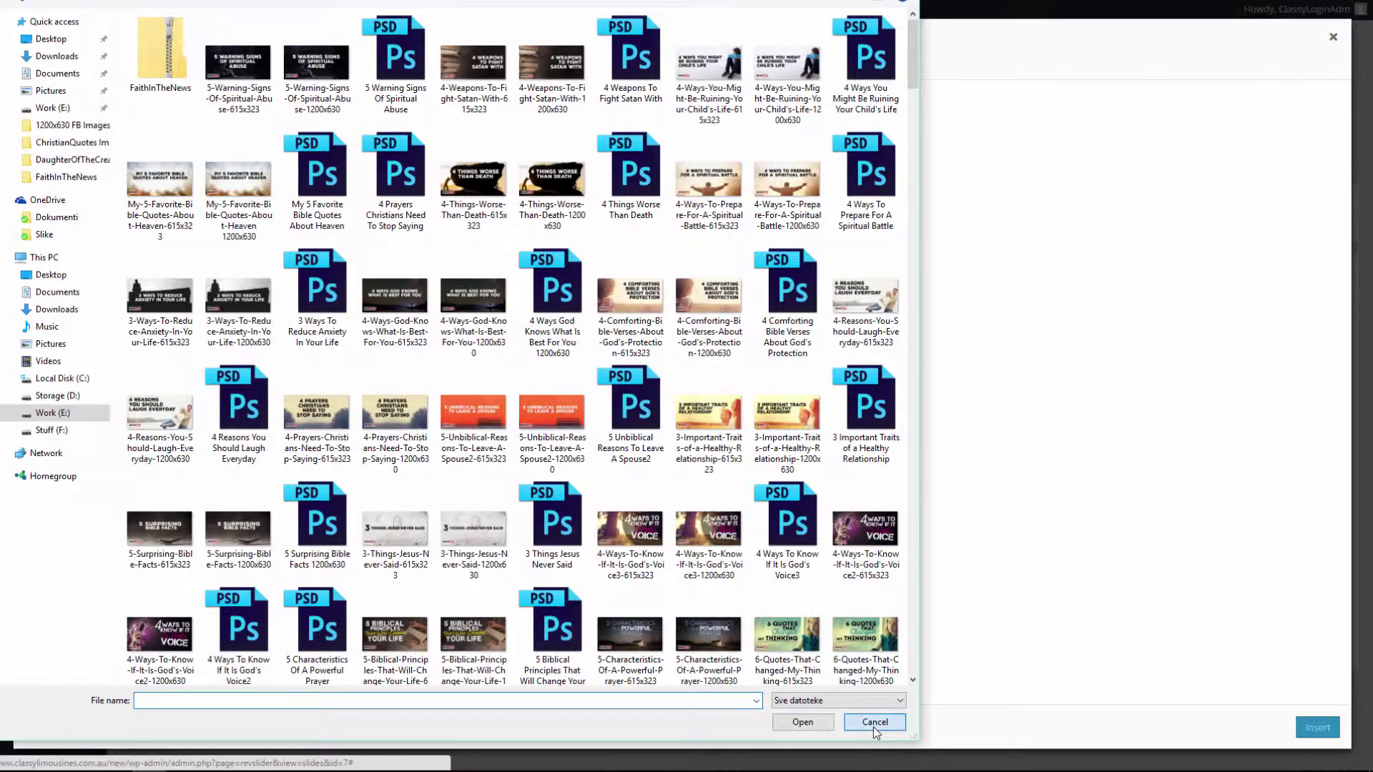
click(873, 722)
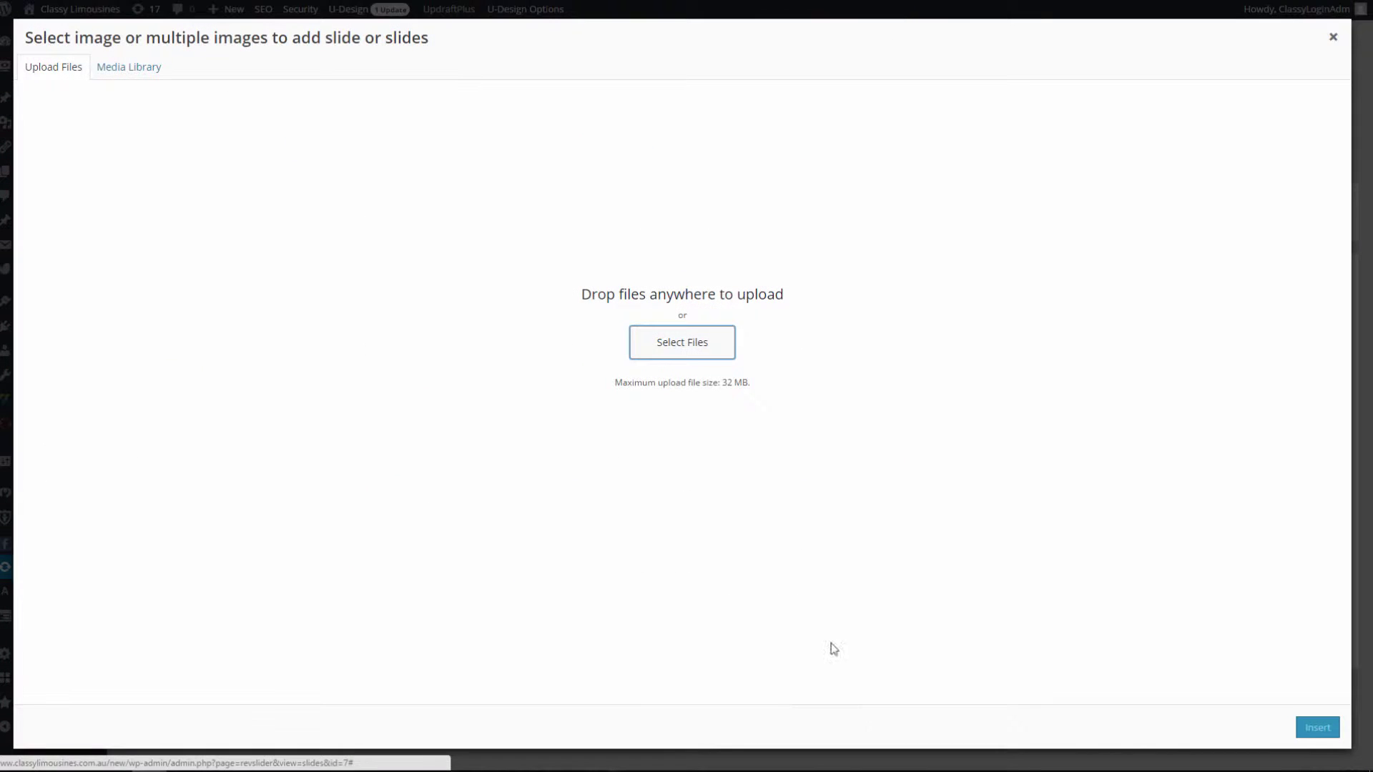
click(102, 80)
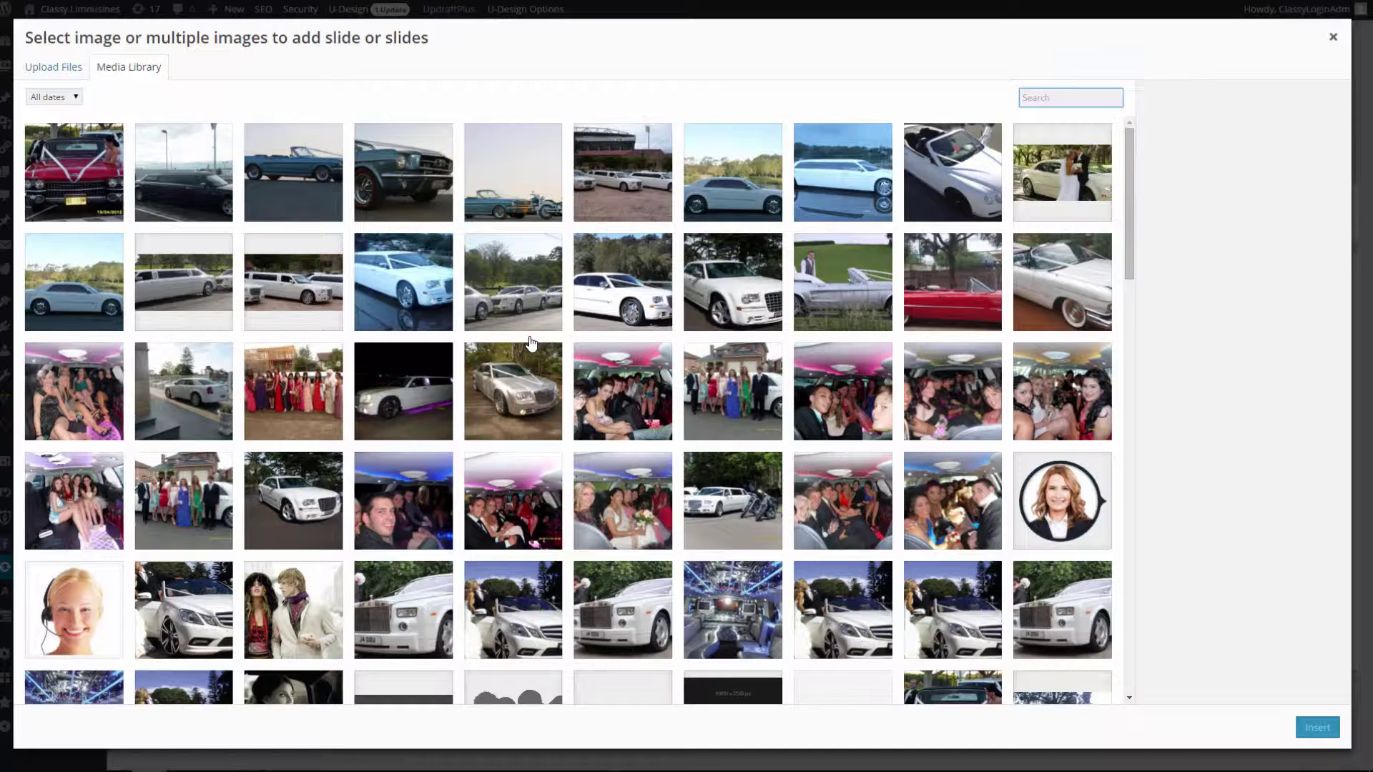
scroll(529, 344, down, 3)
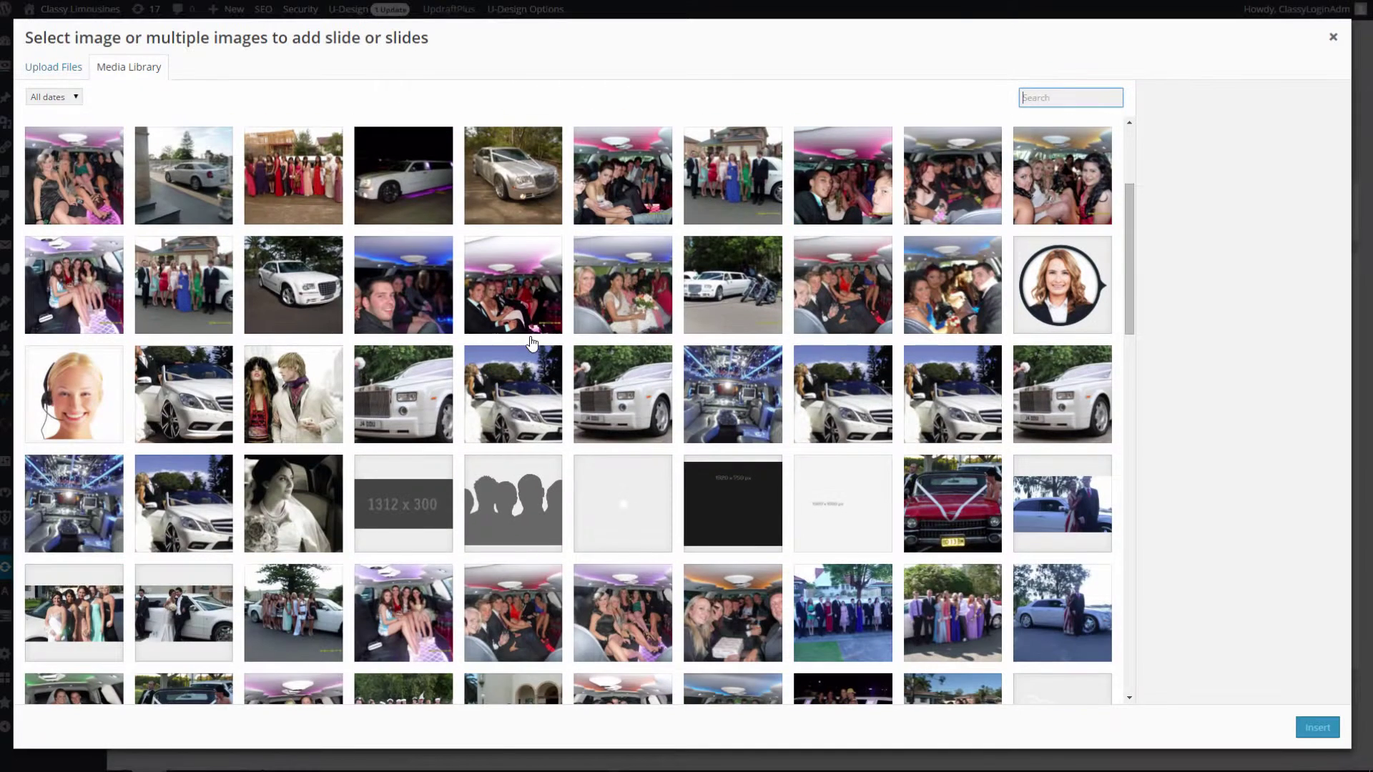
click(412, 616)
click(498, 617)
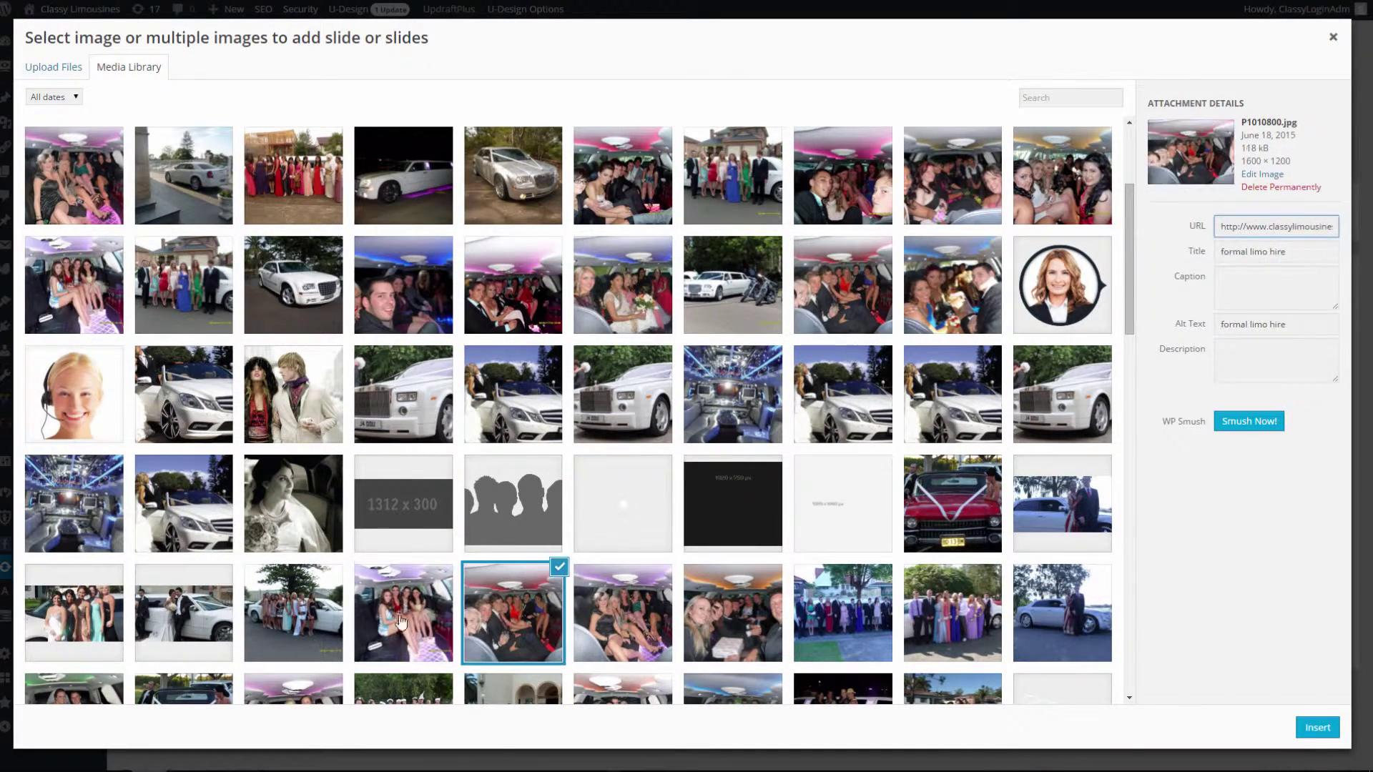
click(302, 606)
click(1334, 729)
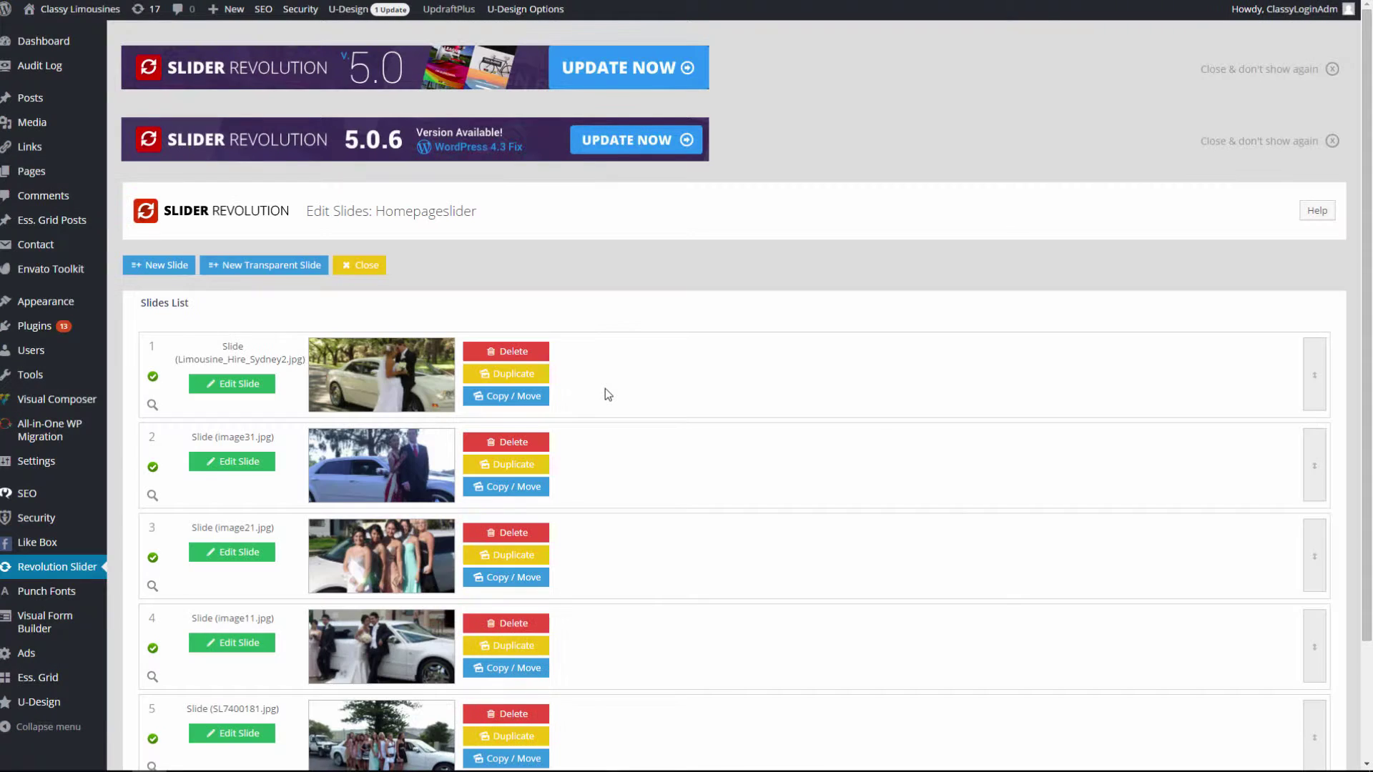
- Delete slide 5 (SL7400181.jpg) from Homepageslider and confirm the deletion
scroll(593, 379, down, 2)
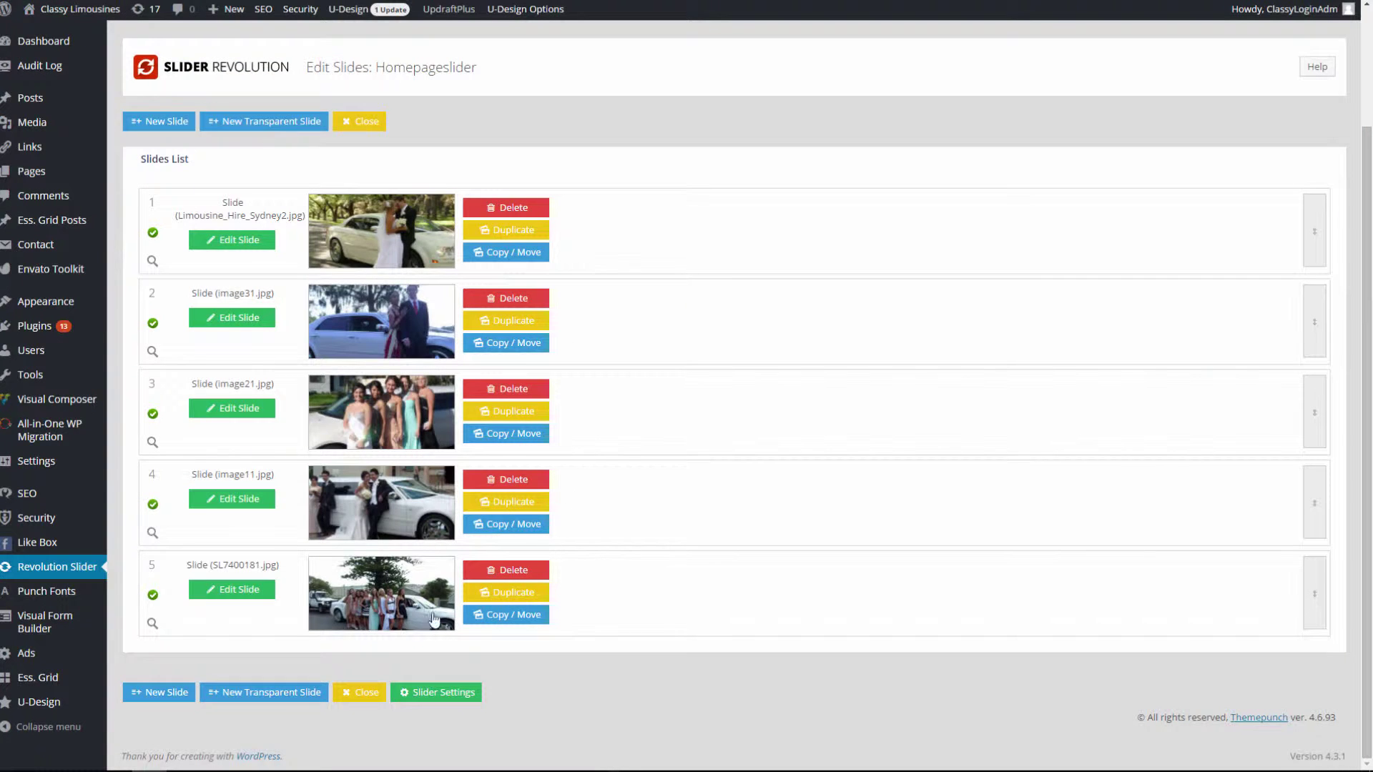
click(532, 572)
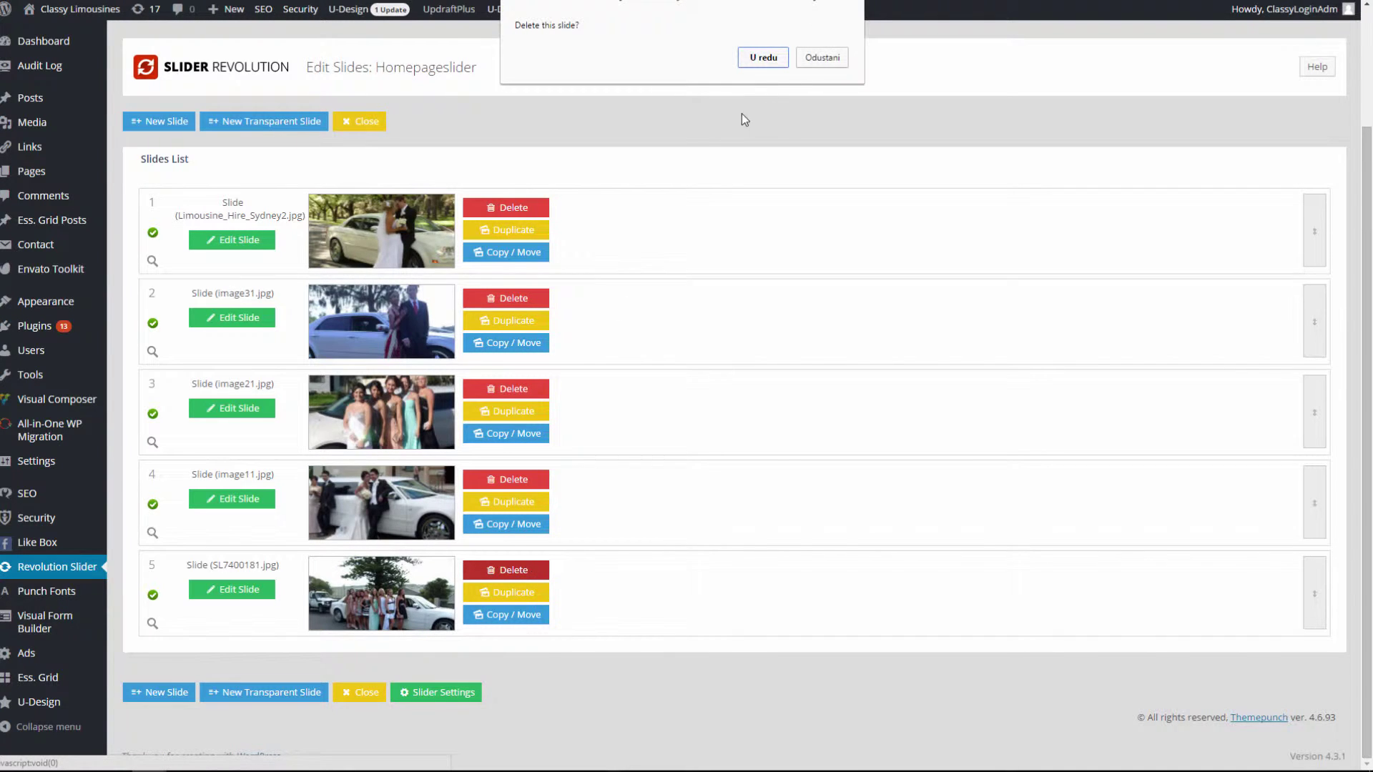
click(765, 59)
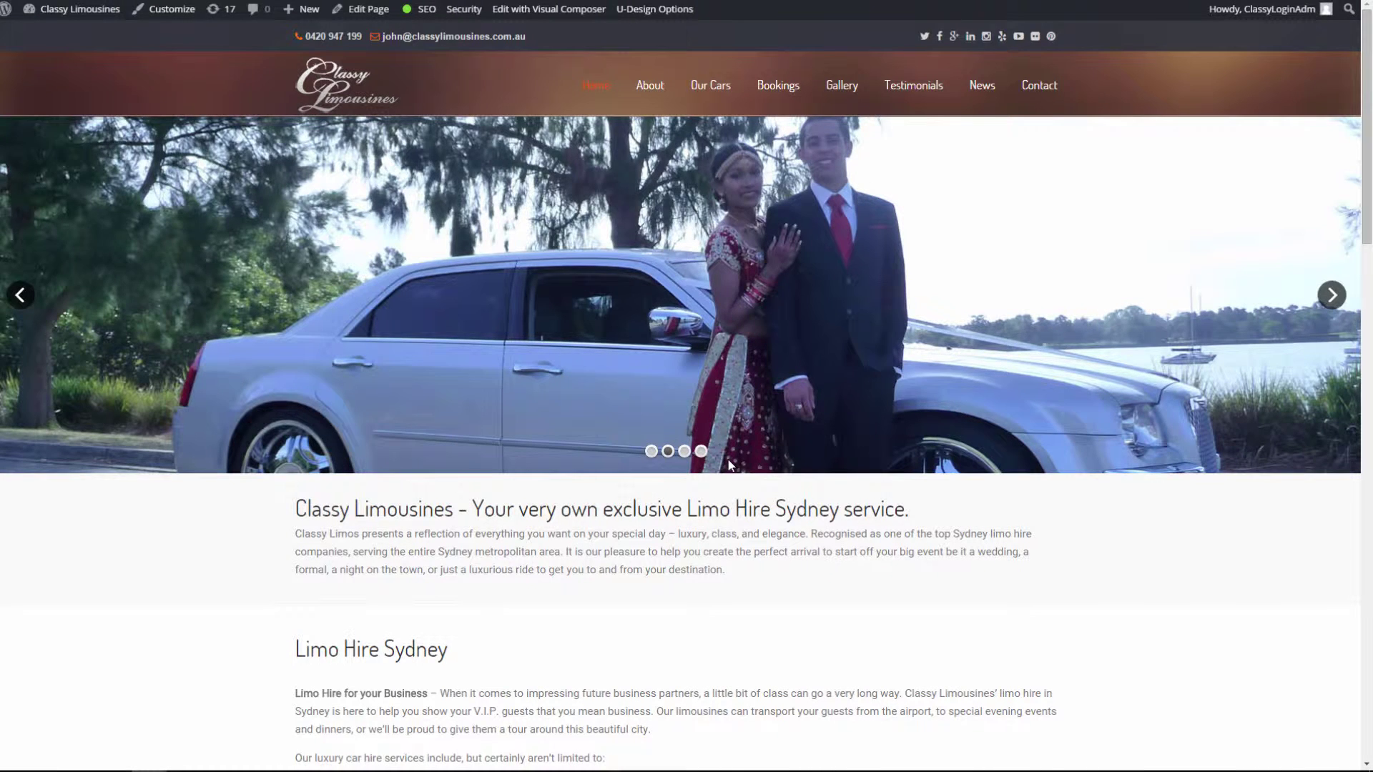
scroll(730, 466, down, 4)
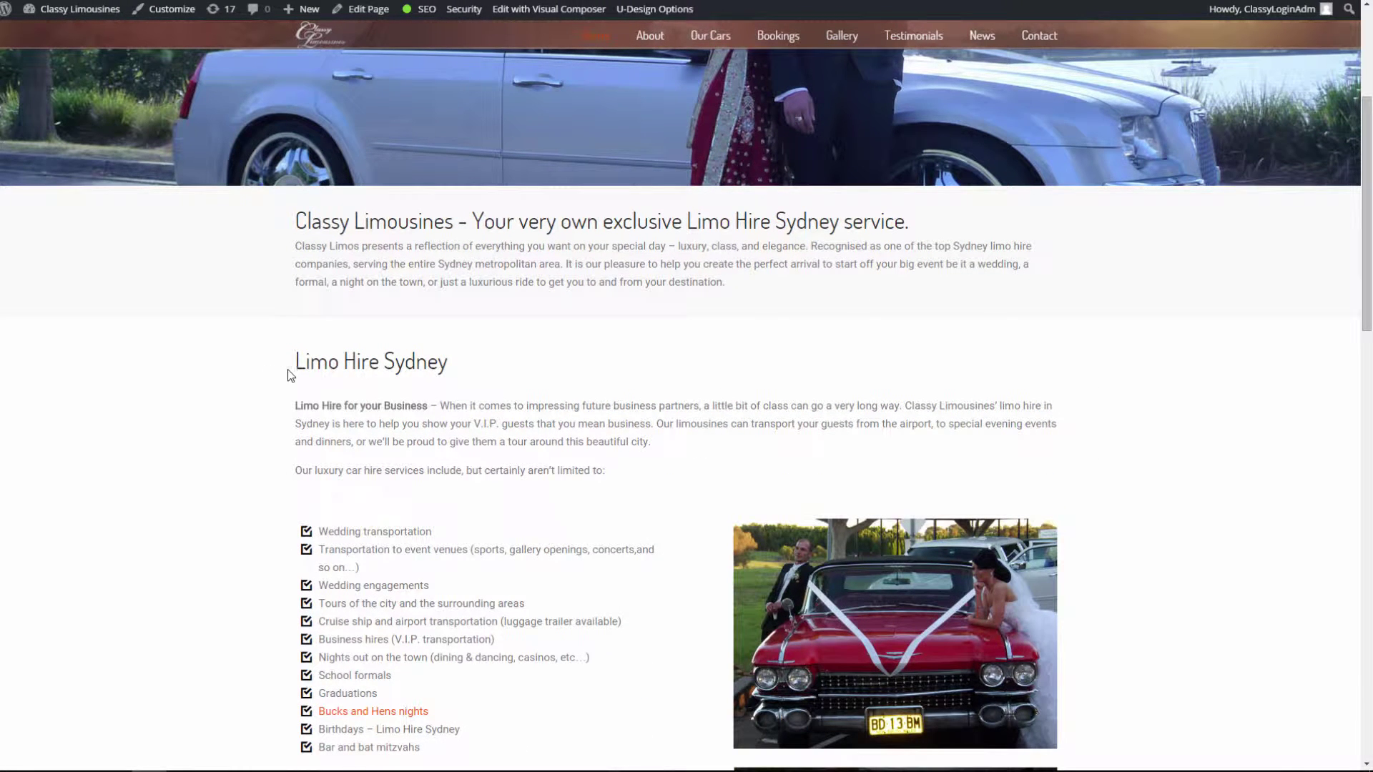
drag(297, 366, 703, 557)
scroll(703, 558, down, 4)
click(556, 524)
scroll(556, 525, down, 4)
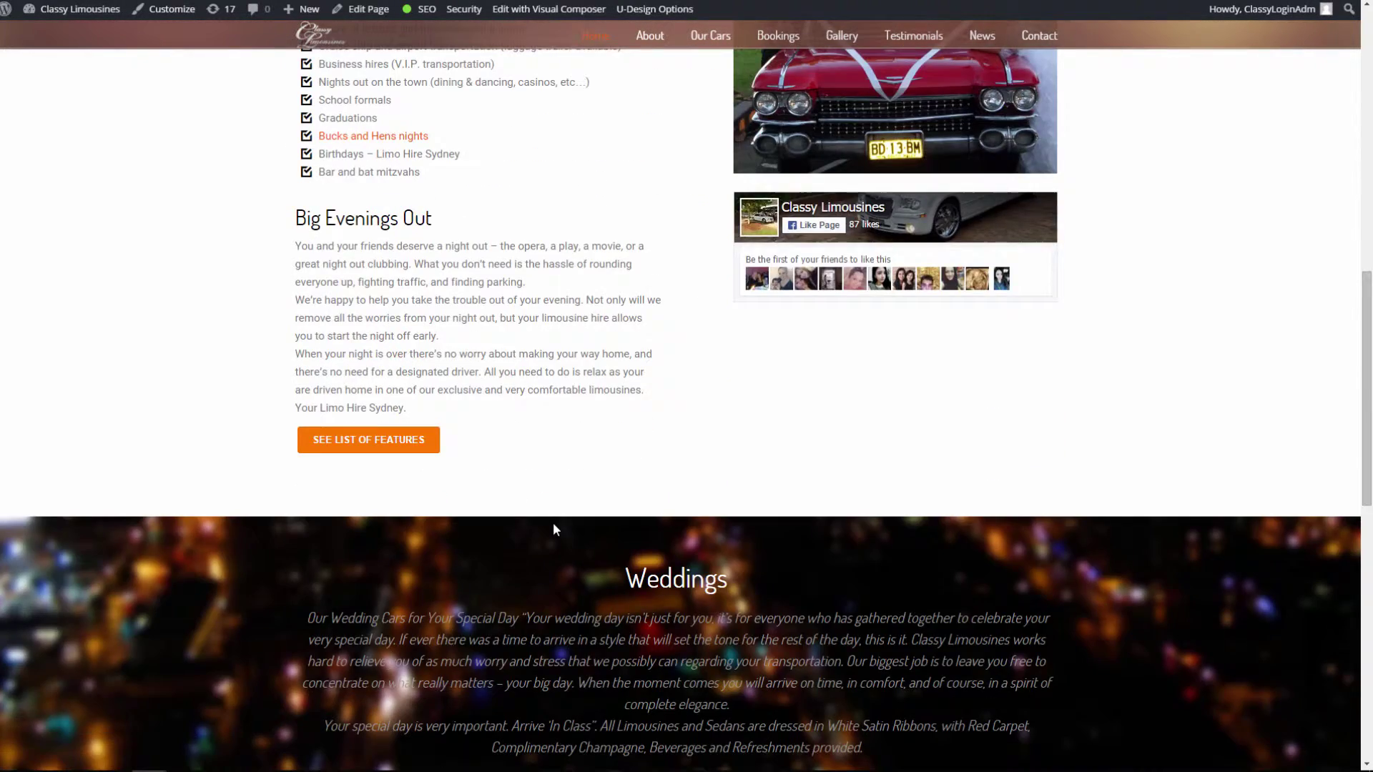
scroll(556, 529, down, 5)
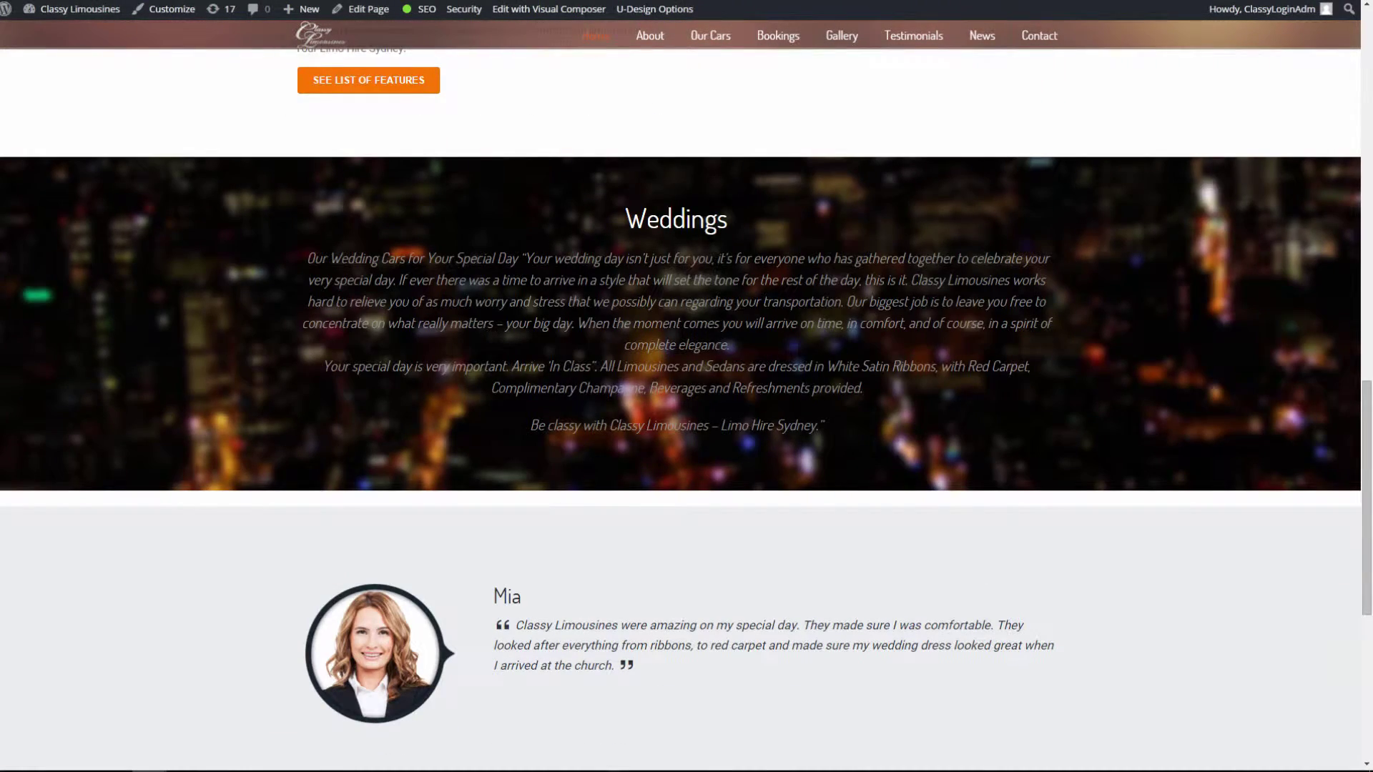
scroll(623, 414, down, 6)
scroll(613, 415, up, 6)
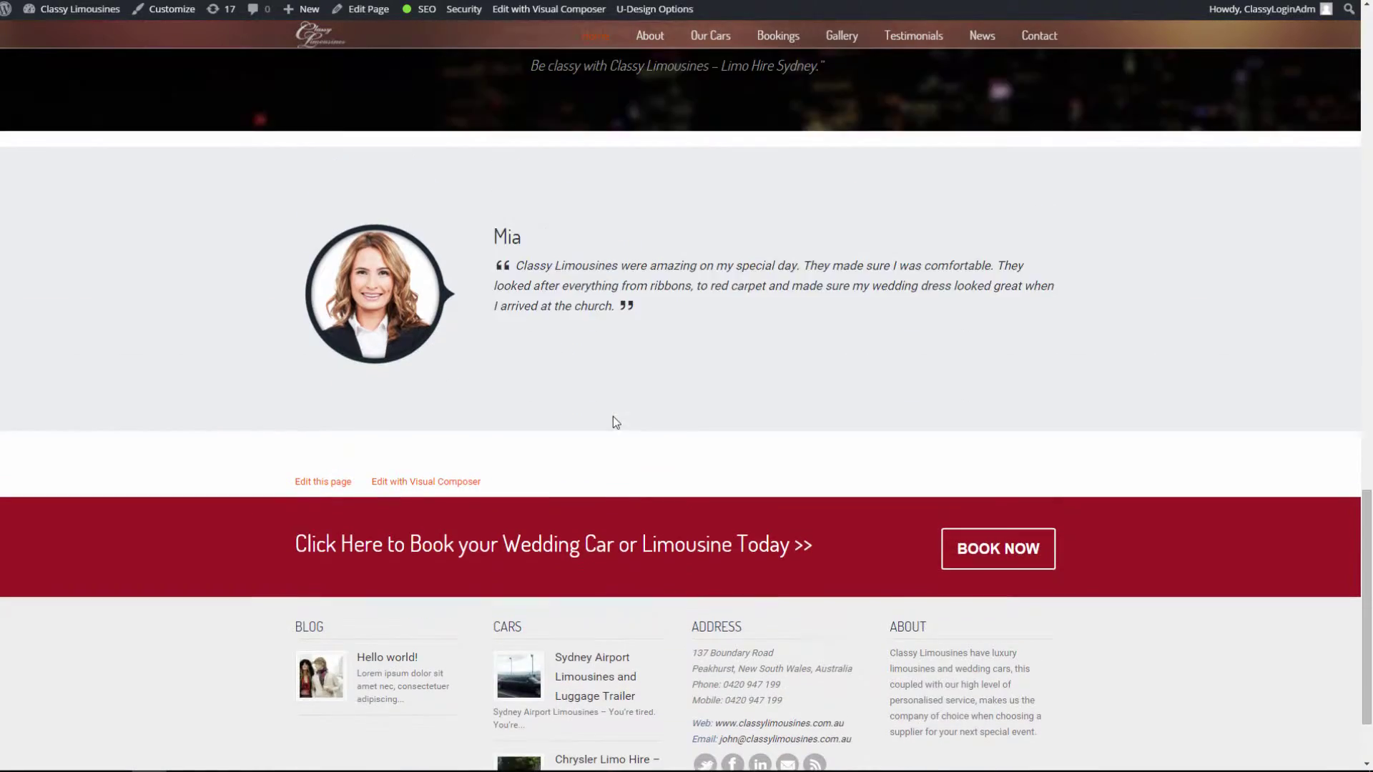
scroll(605, 423, up, 1)
scroll(594, 465, up, 16)
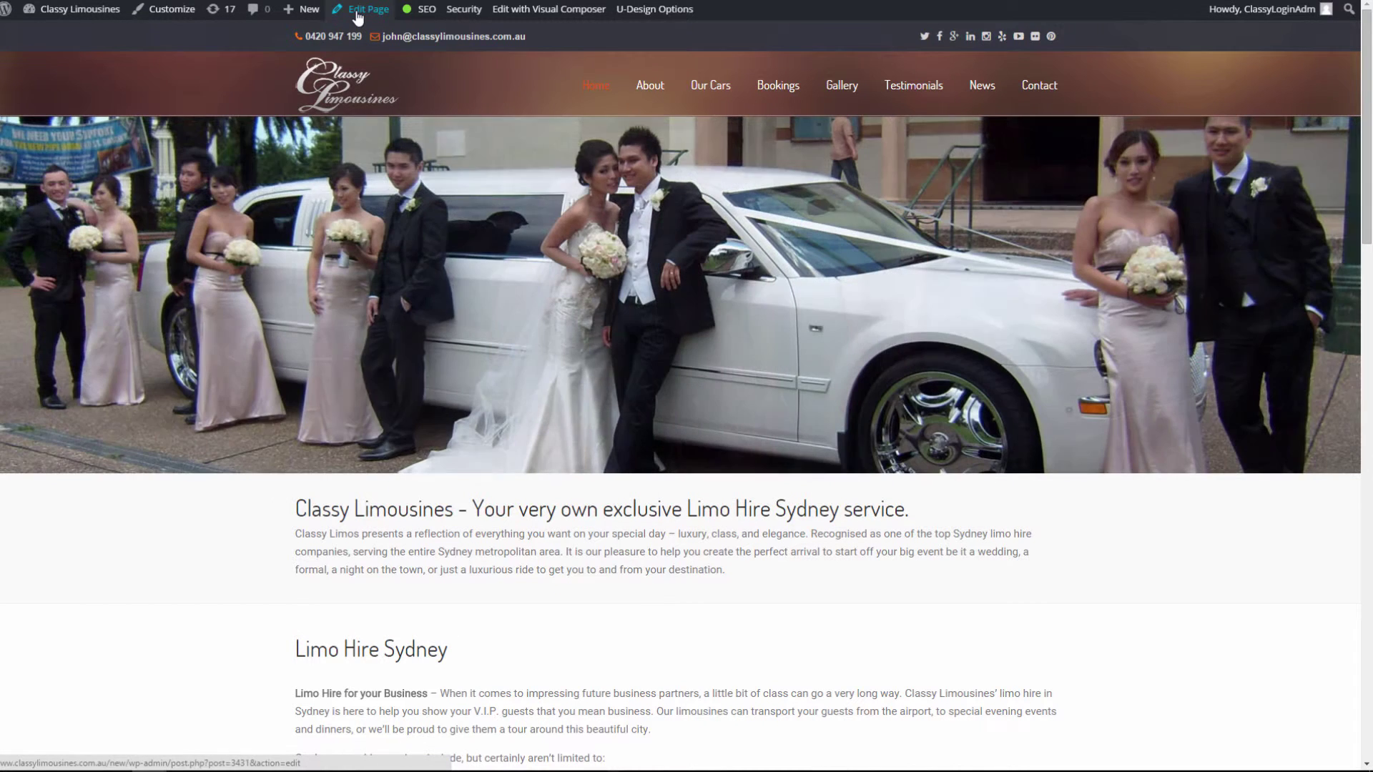
- Open the Home page in the editor and inspect the like-box and content block shortcodes
click(360, 18)
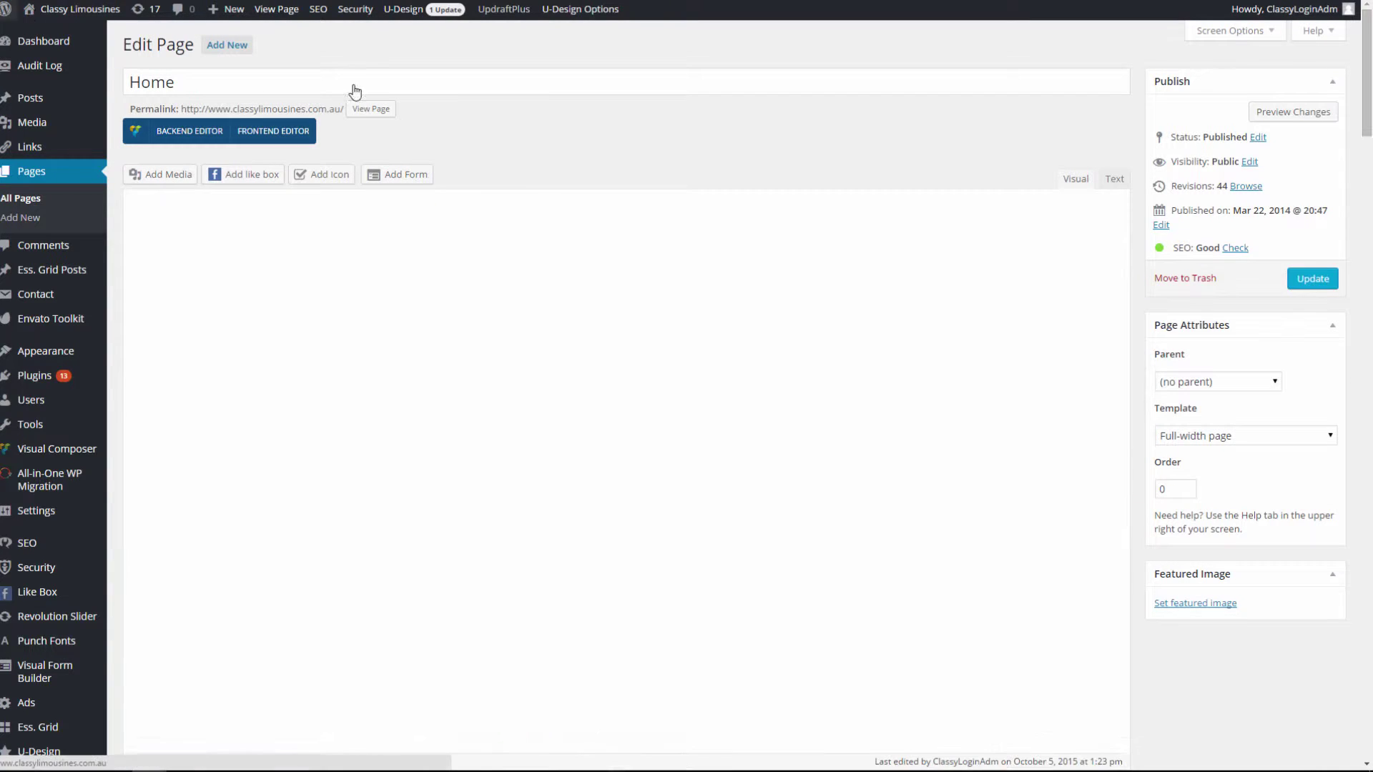
click(370, 109)
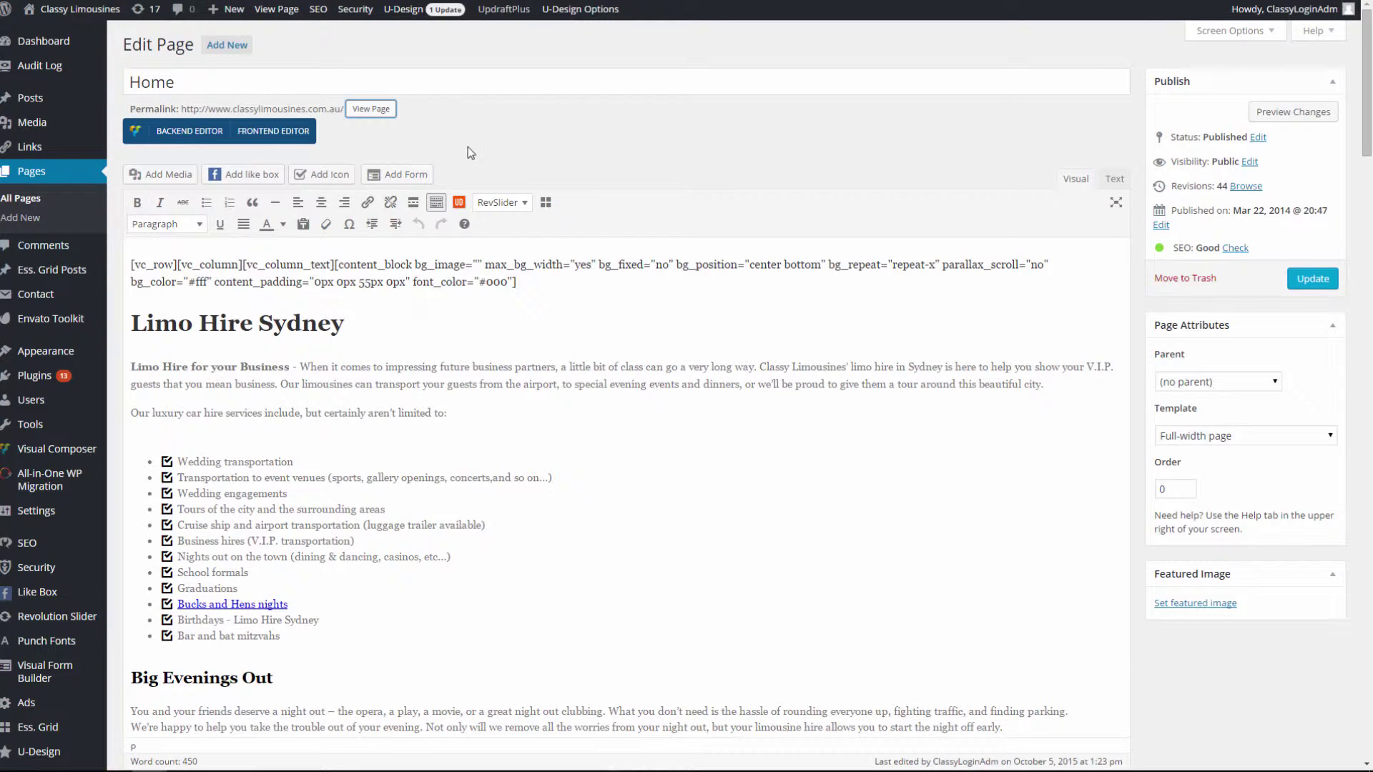
scroll(384, 388, down, 6)
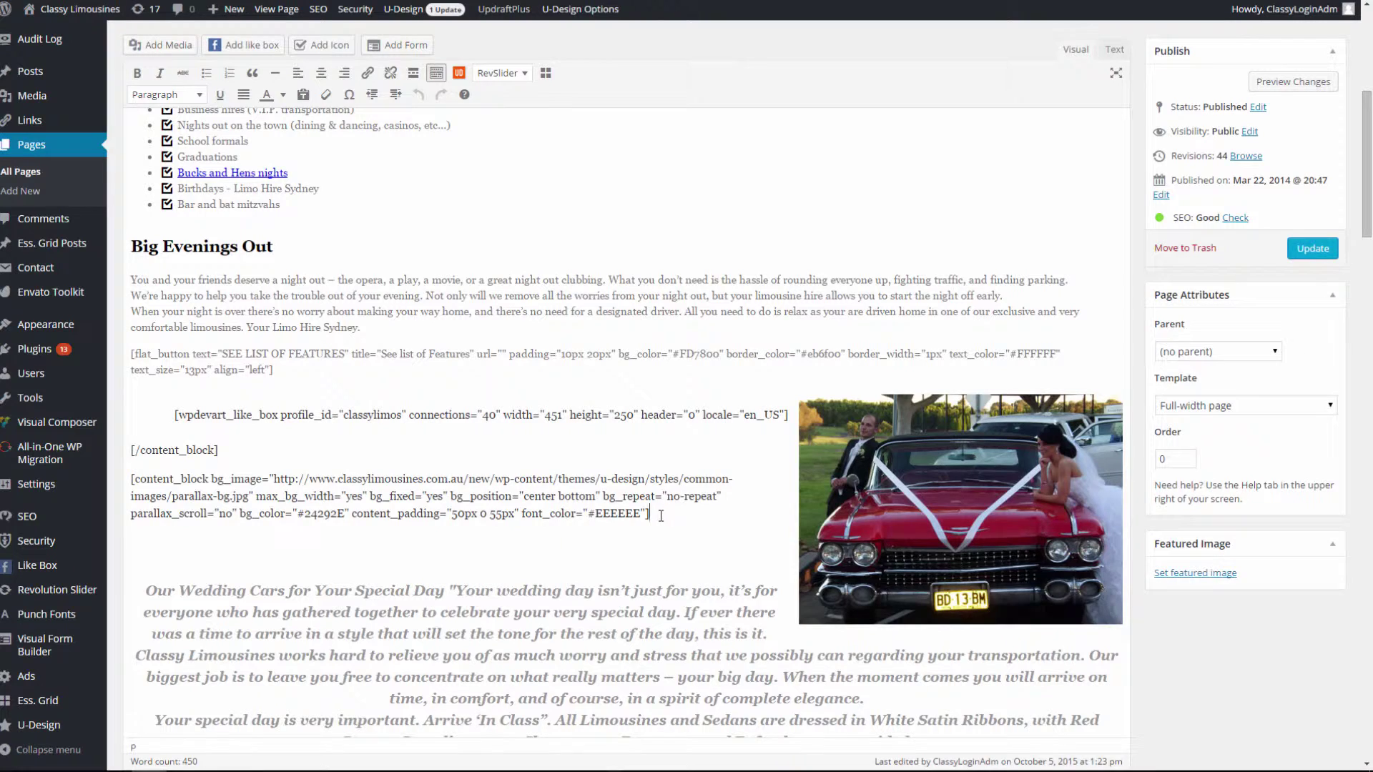
drag(651, 513, 177, 412)
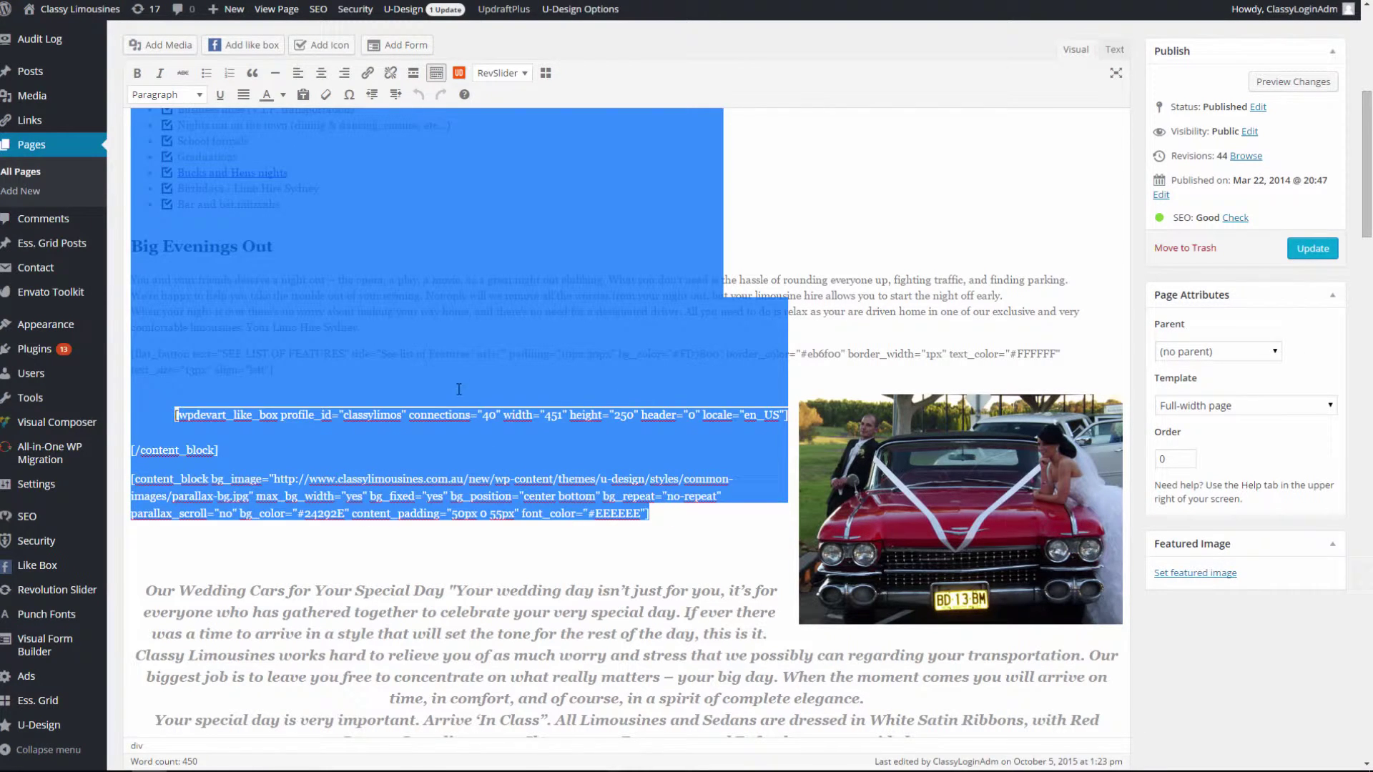
click(890, 306)
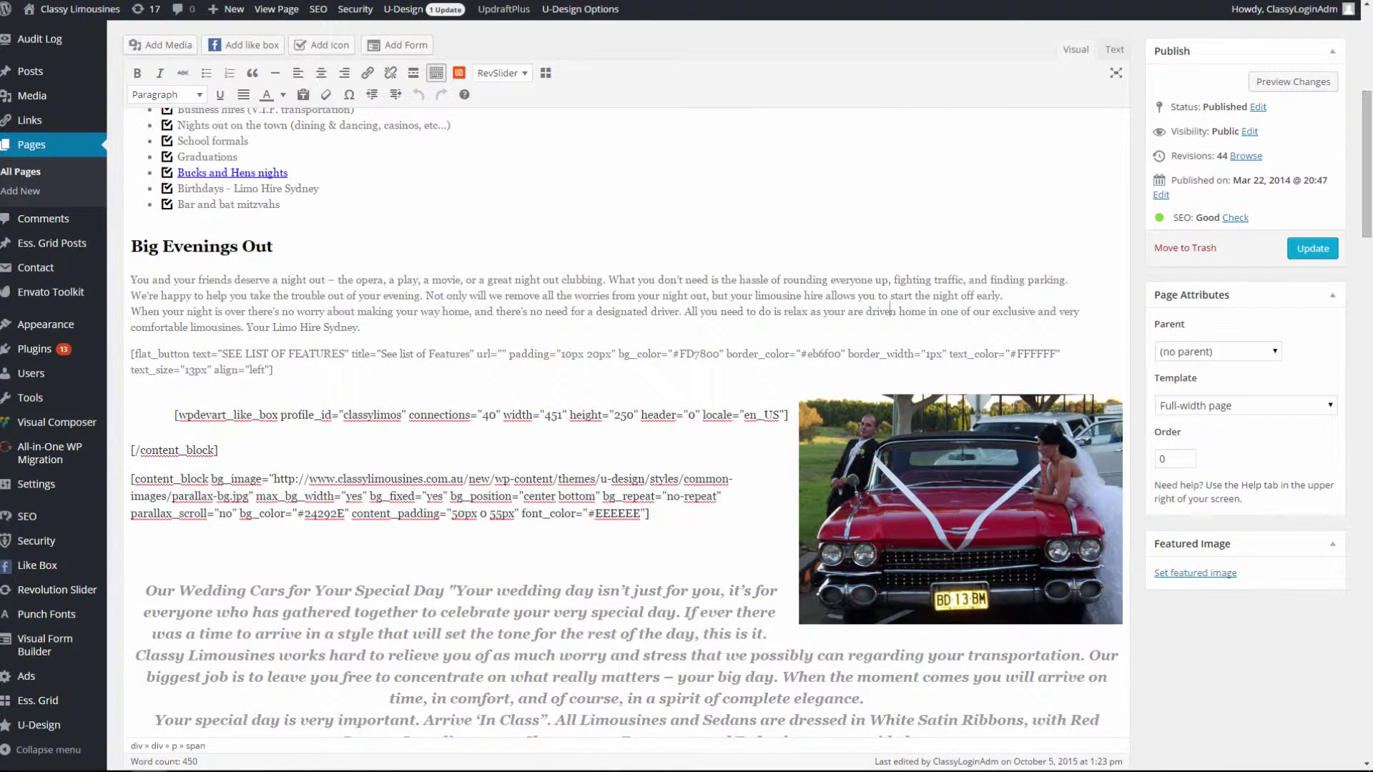
- Compare the live homepage with the editor's Big Evenings Out paragraph
key(ctrl+Tab)
scroll(540, 344, down, 7)
scroll(541, 347, down, 3)
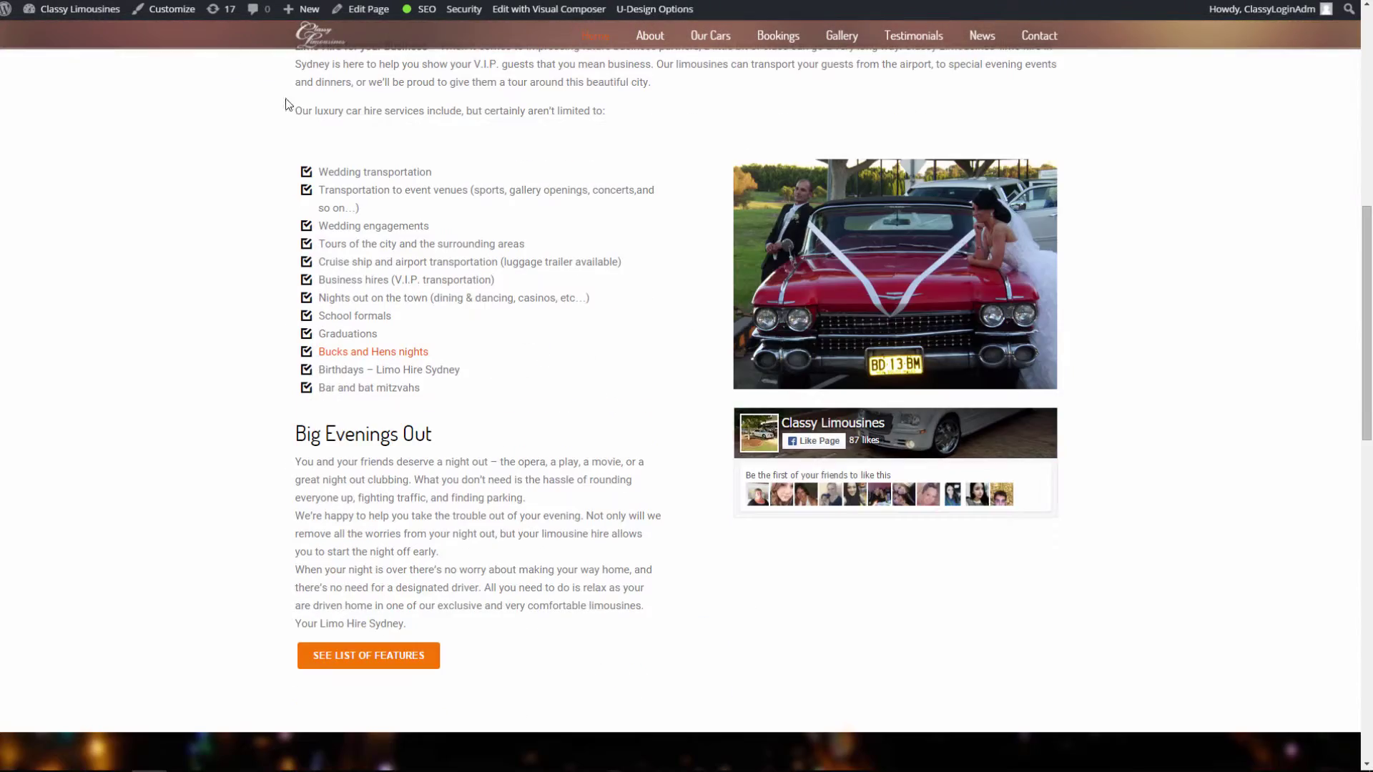
key(ctrl+shift+Tab)
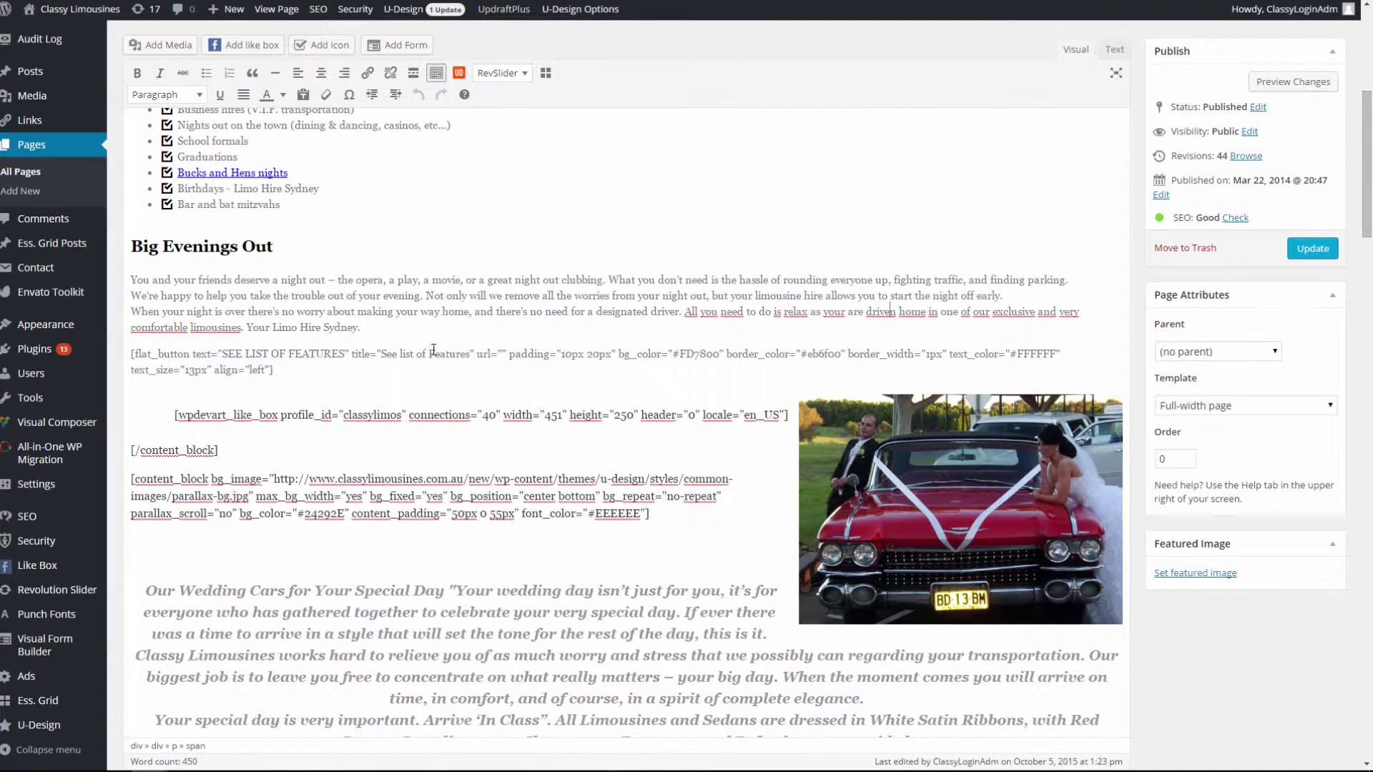
drag(368, 331, 116, 277)
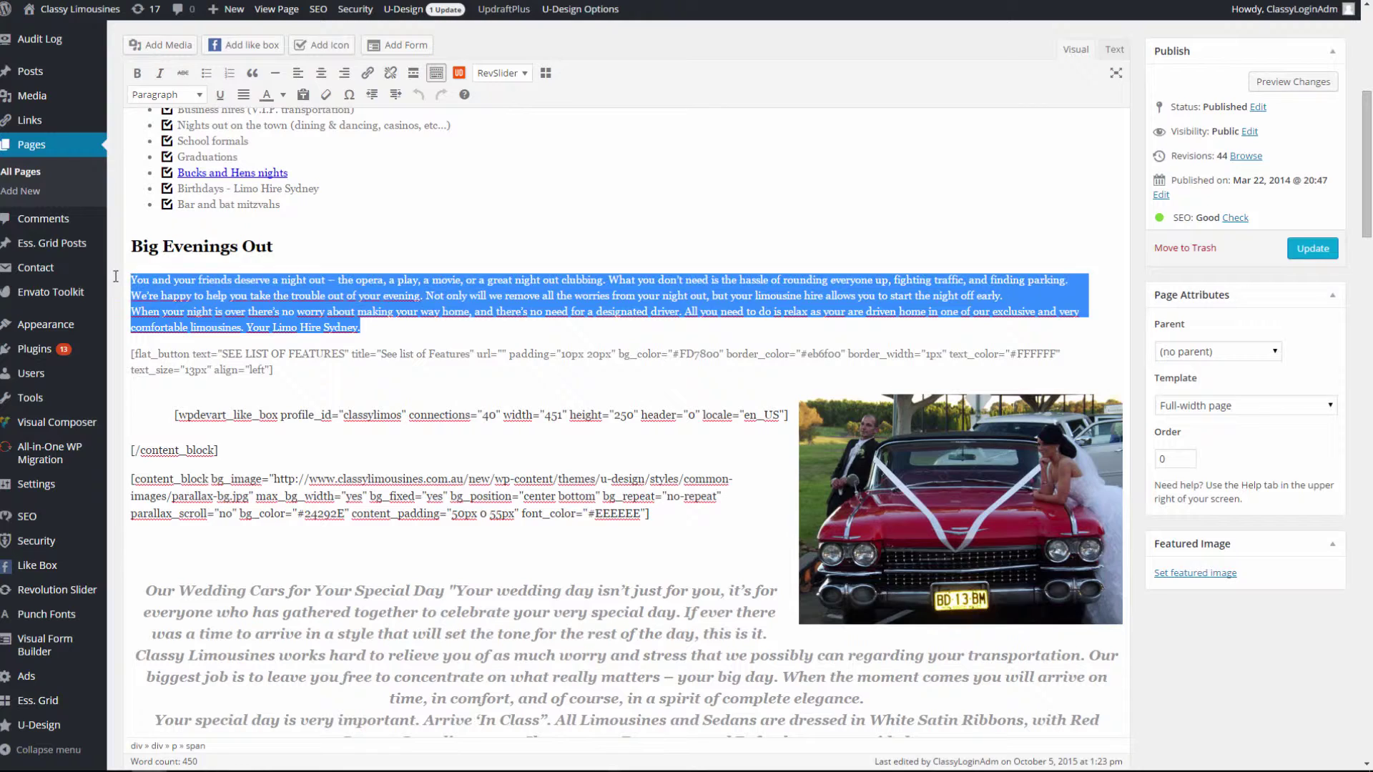
click(413, 334)
- Check the live page's Weddings section text against the editor's version
key(ctrl+Tab)
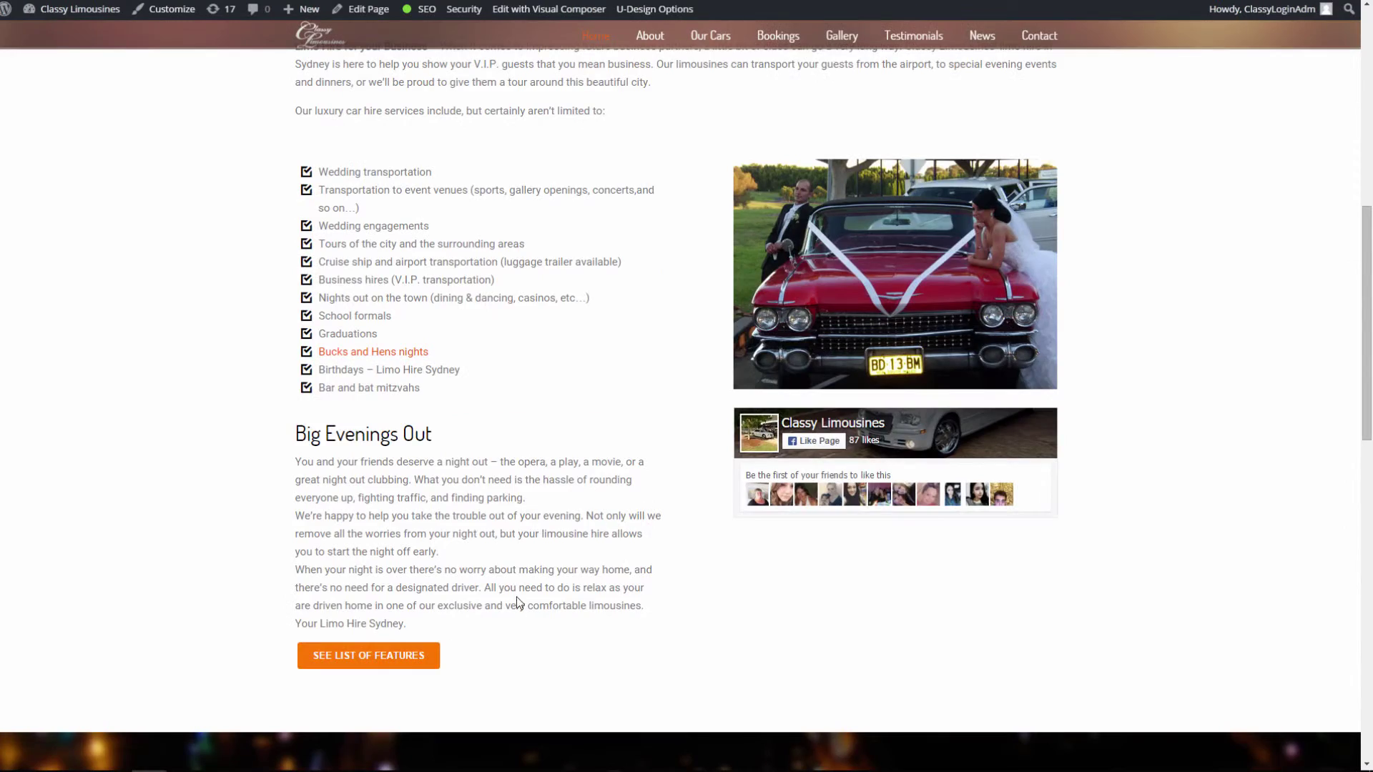
scroll(516, 597, down, 8)
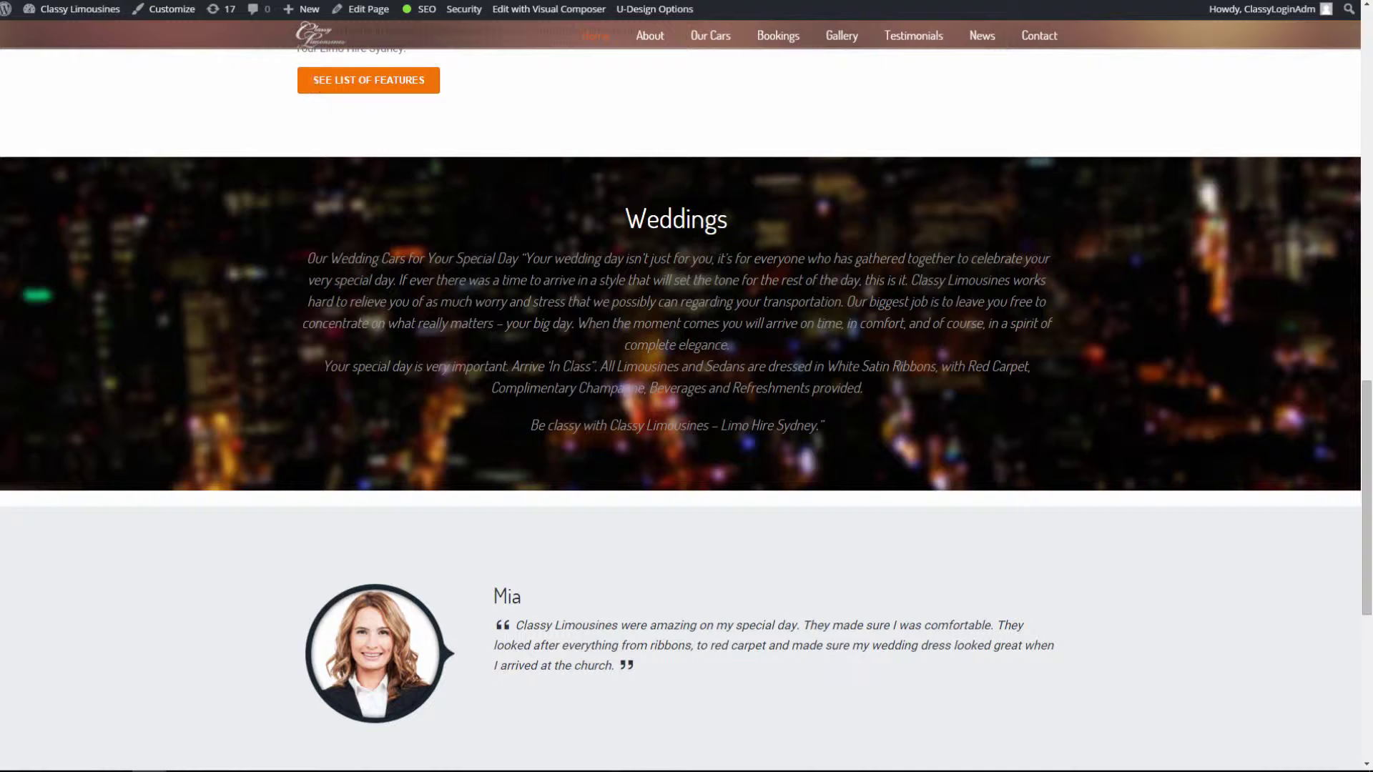
drag(872, 424, 626, 211)
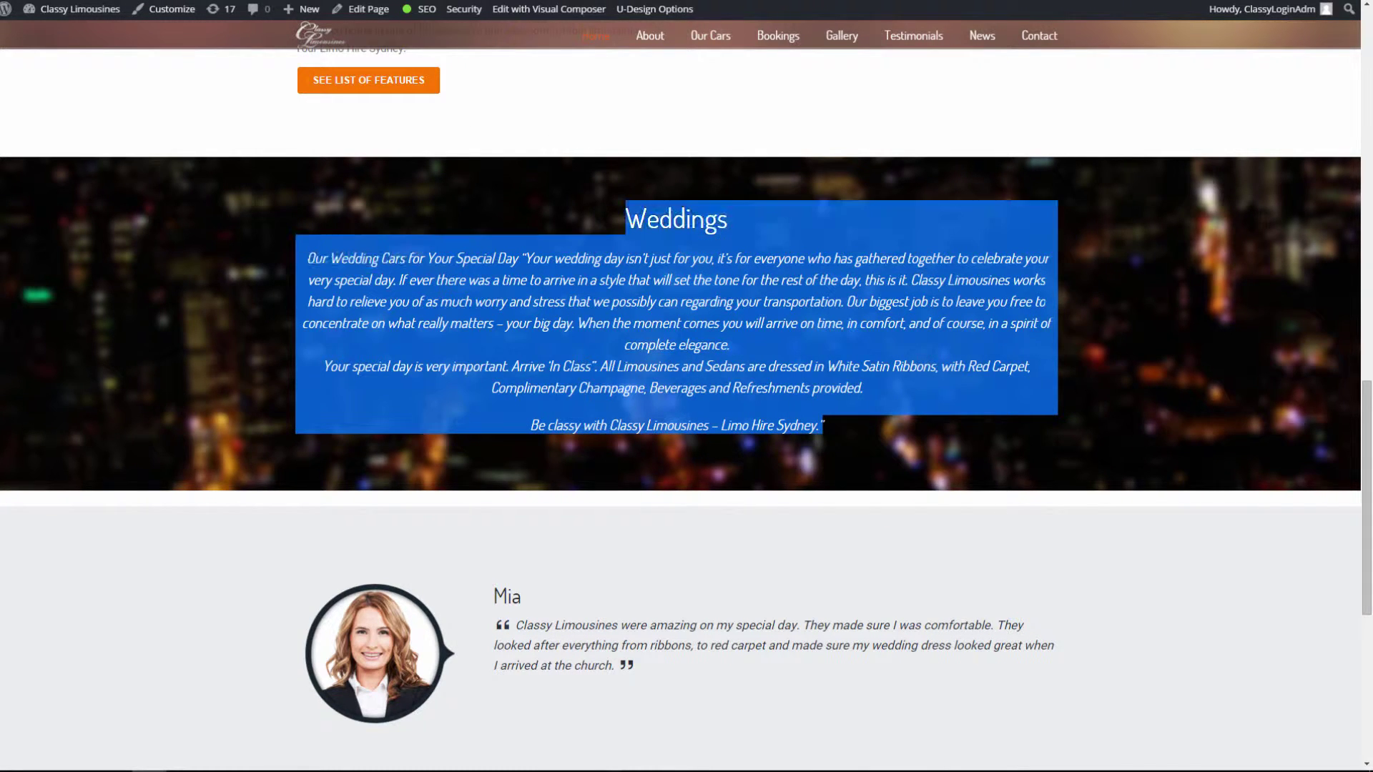
key(ctrl+Tab)
- After comparing with the live Weddings section, select and edit the italic Our Wedding Cars paragraph
scroll(477, 397, down, 4)
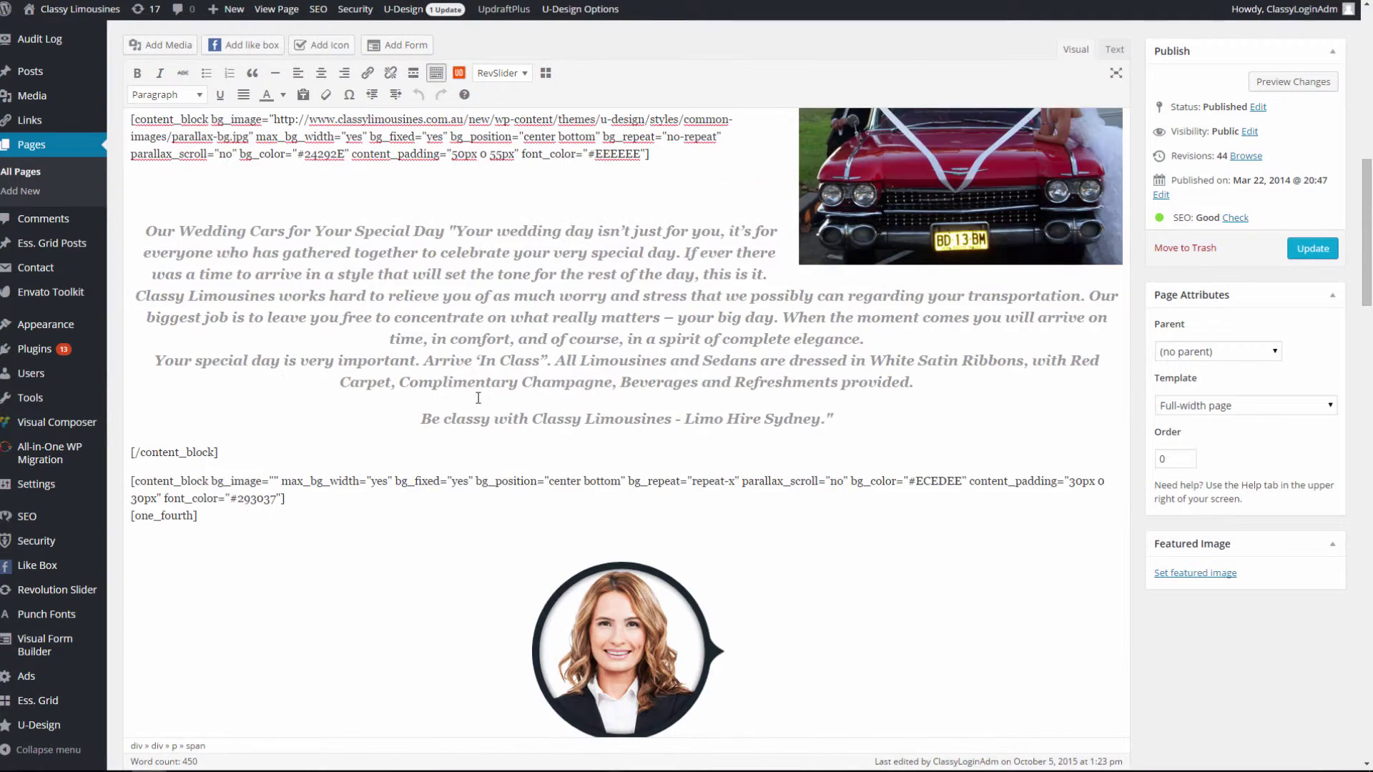
scroll(482, 398, up, 2)
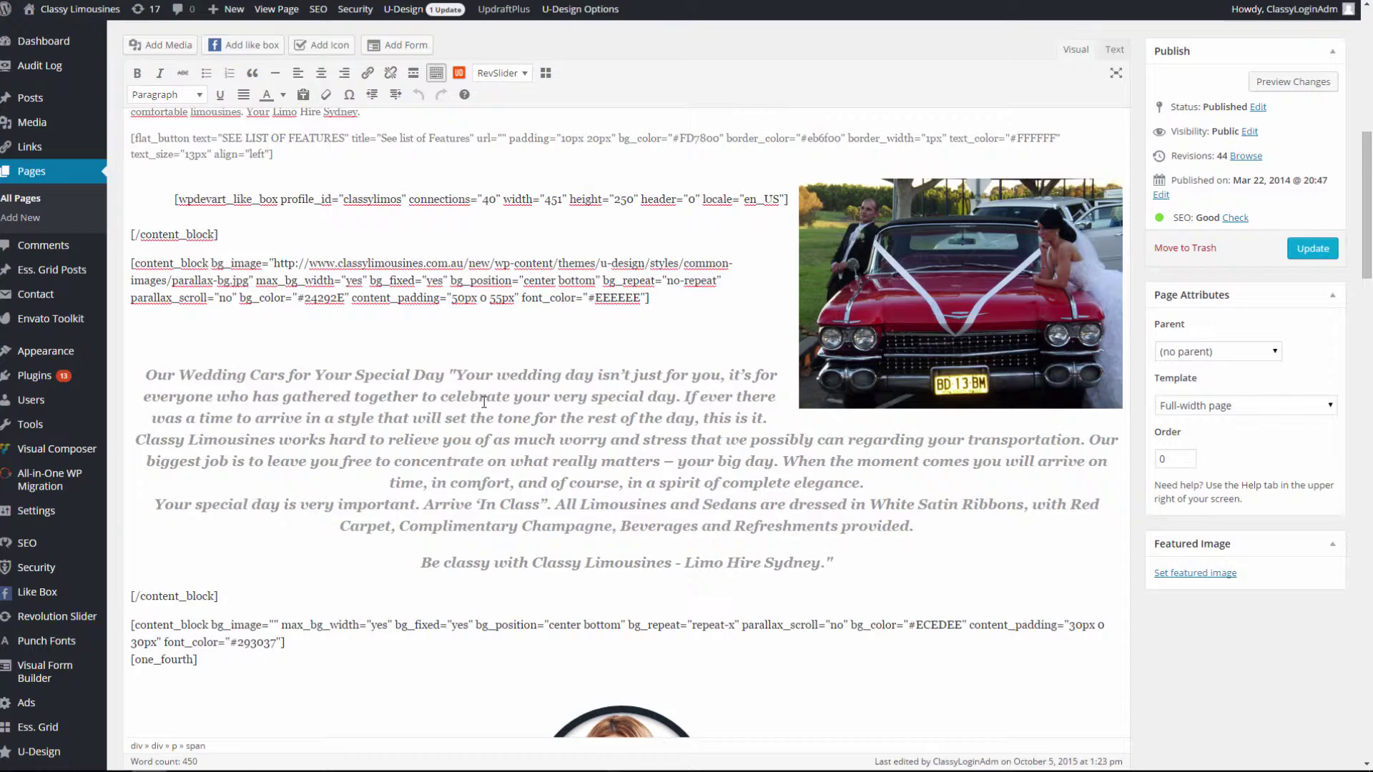
key(ctrl+Tab)
key(ctrl+Tab)
scroll(494, 368, up, 1)
scroll(500, 390, up, 3)
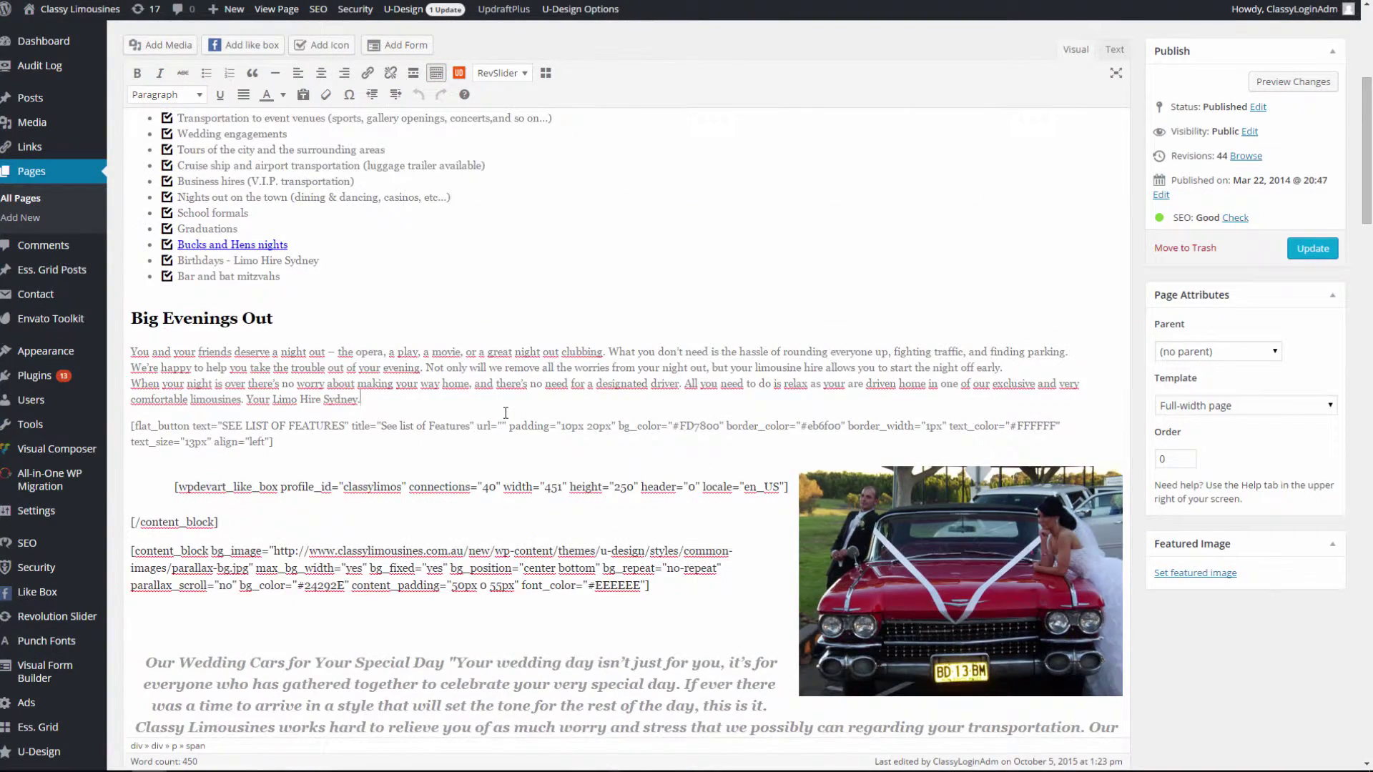
scroll(506, 412, down, 12)
scroll(506, 414, up, 5)
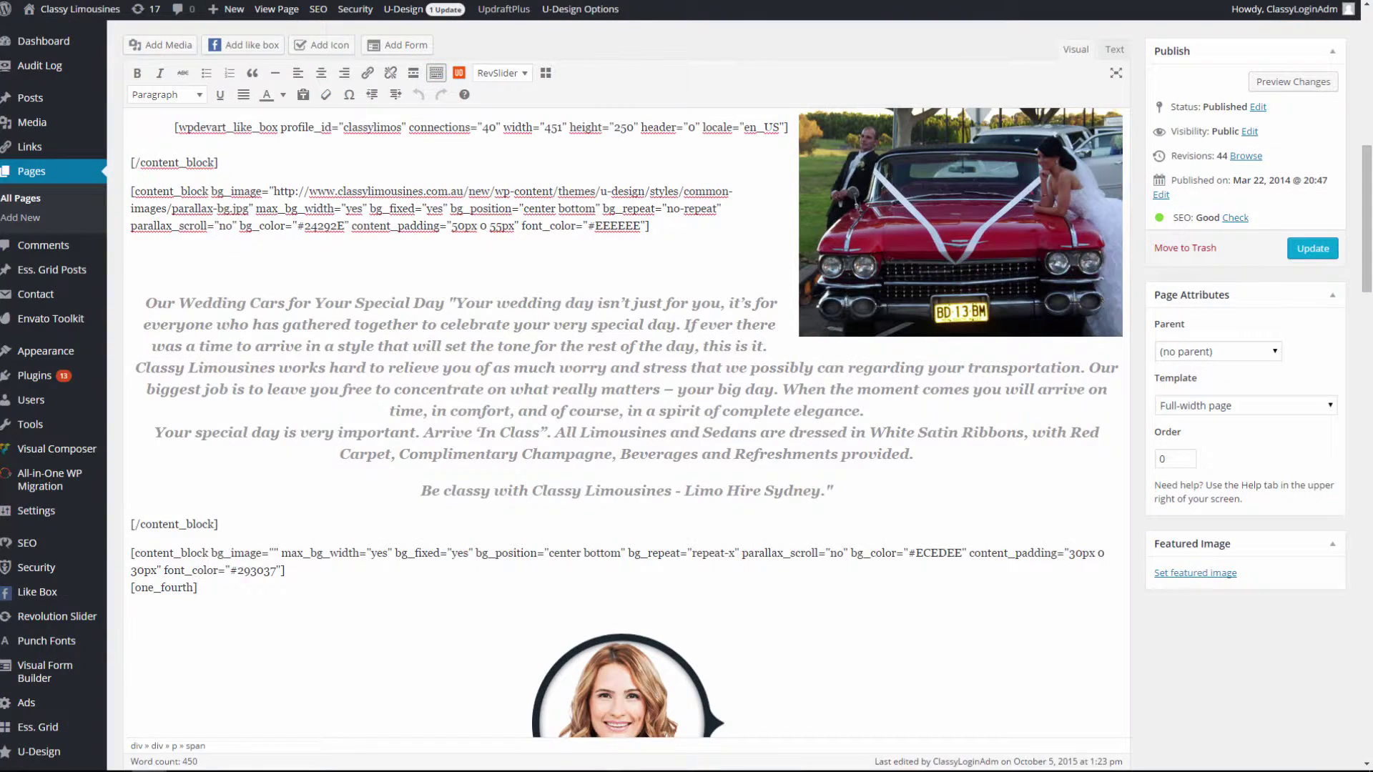
click(552, 305)
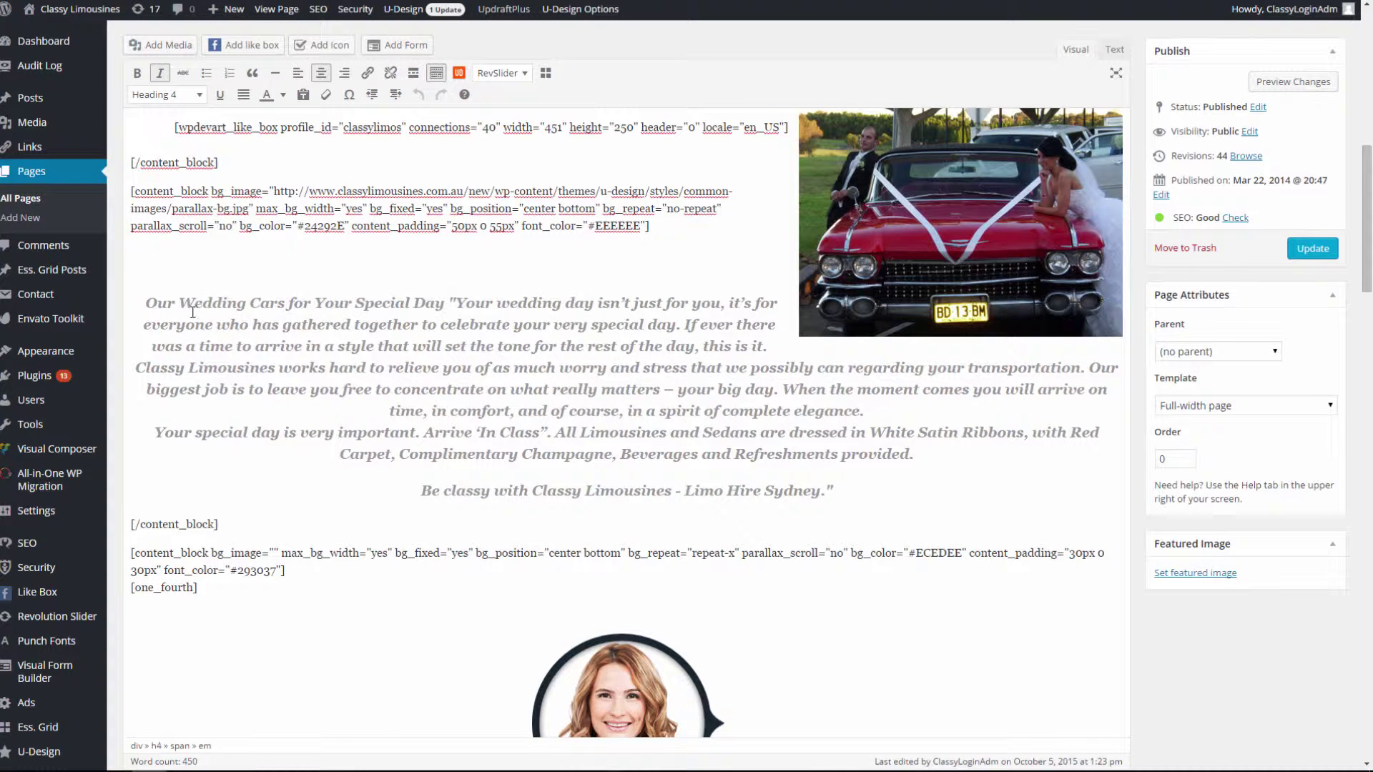
drag(176, 324, 123, 299)
click(845, 465)
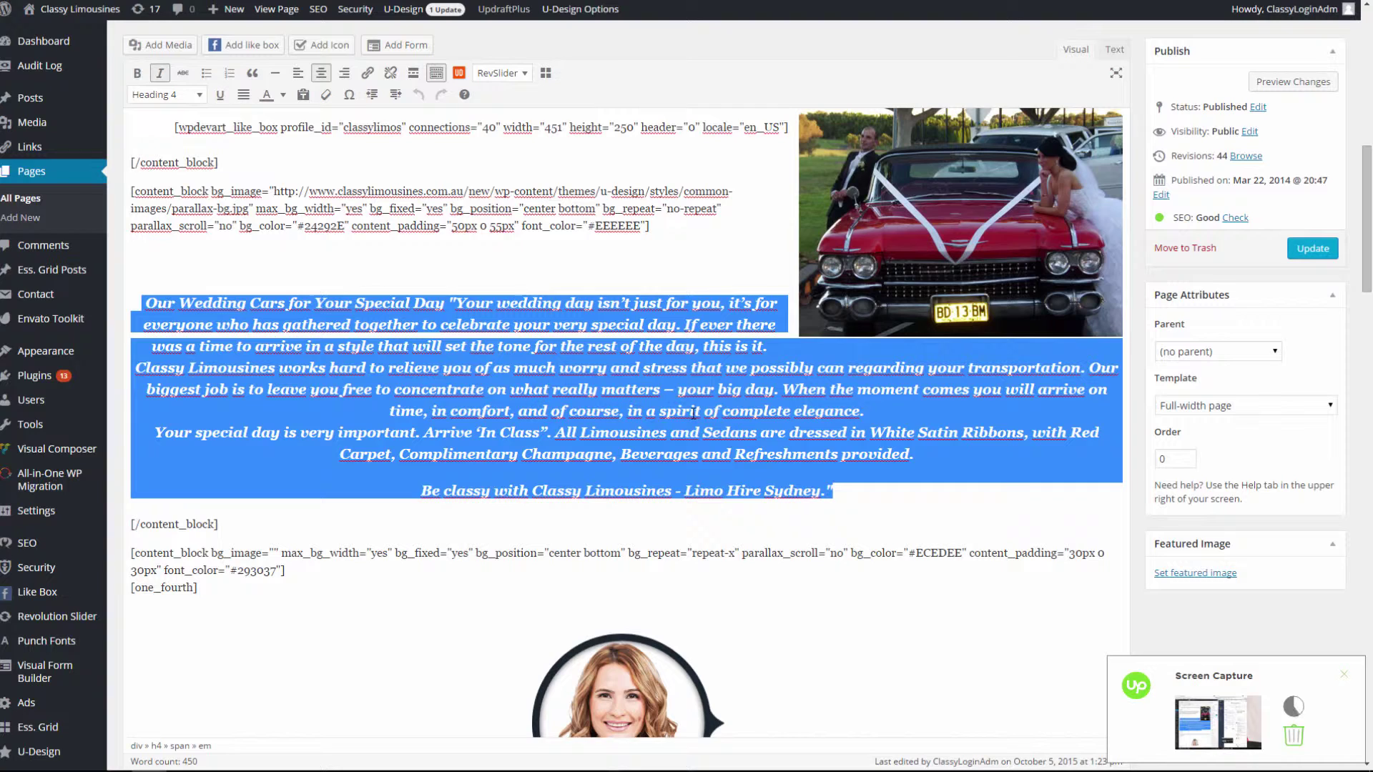
click(534, 425)
- Review the Big Evenings Out paragraph and limo wedding photo, ending in the Limo Hire intro
scroll(655, 447, up, 5)
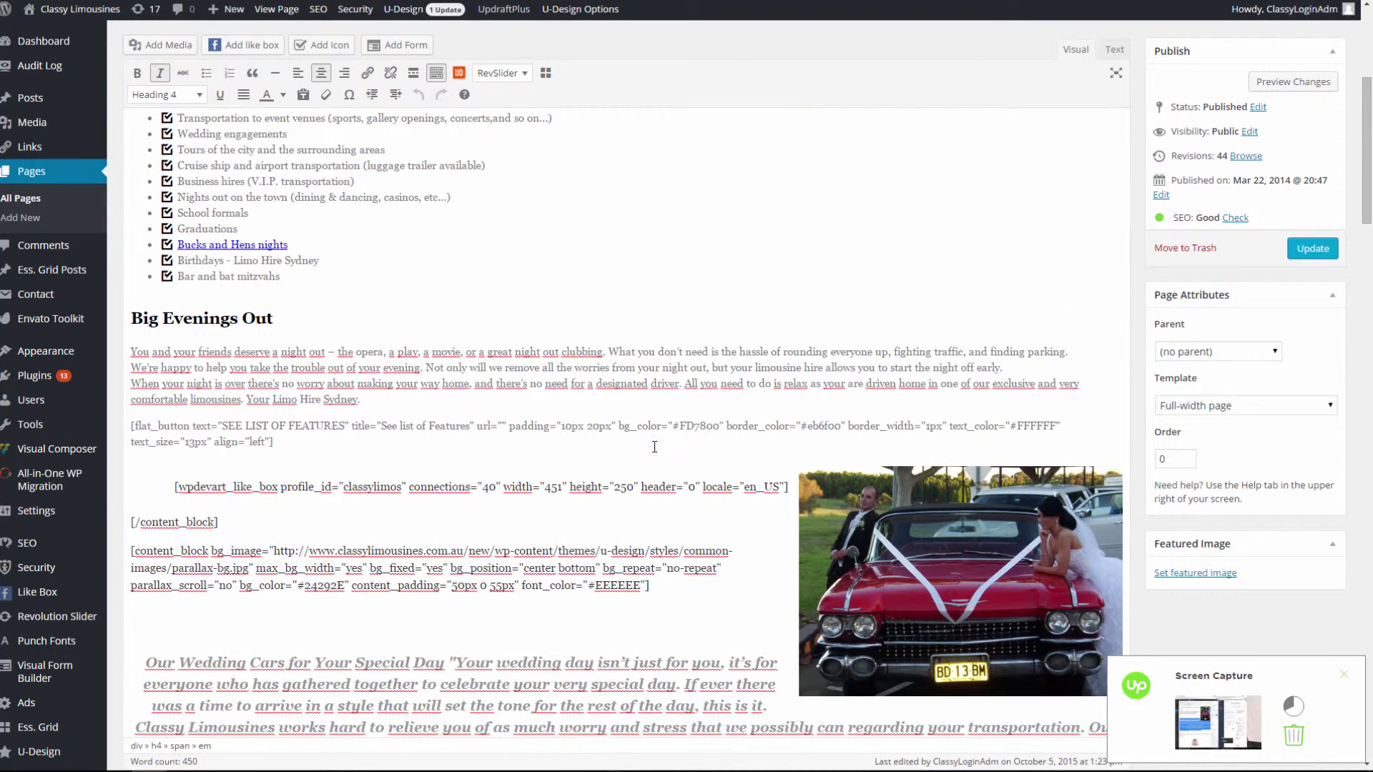
drag(381, 425, 184, 352)
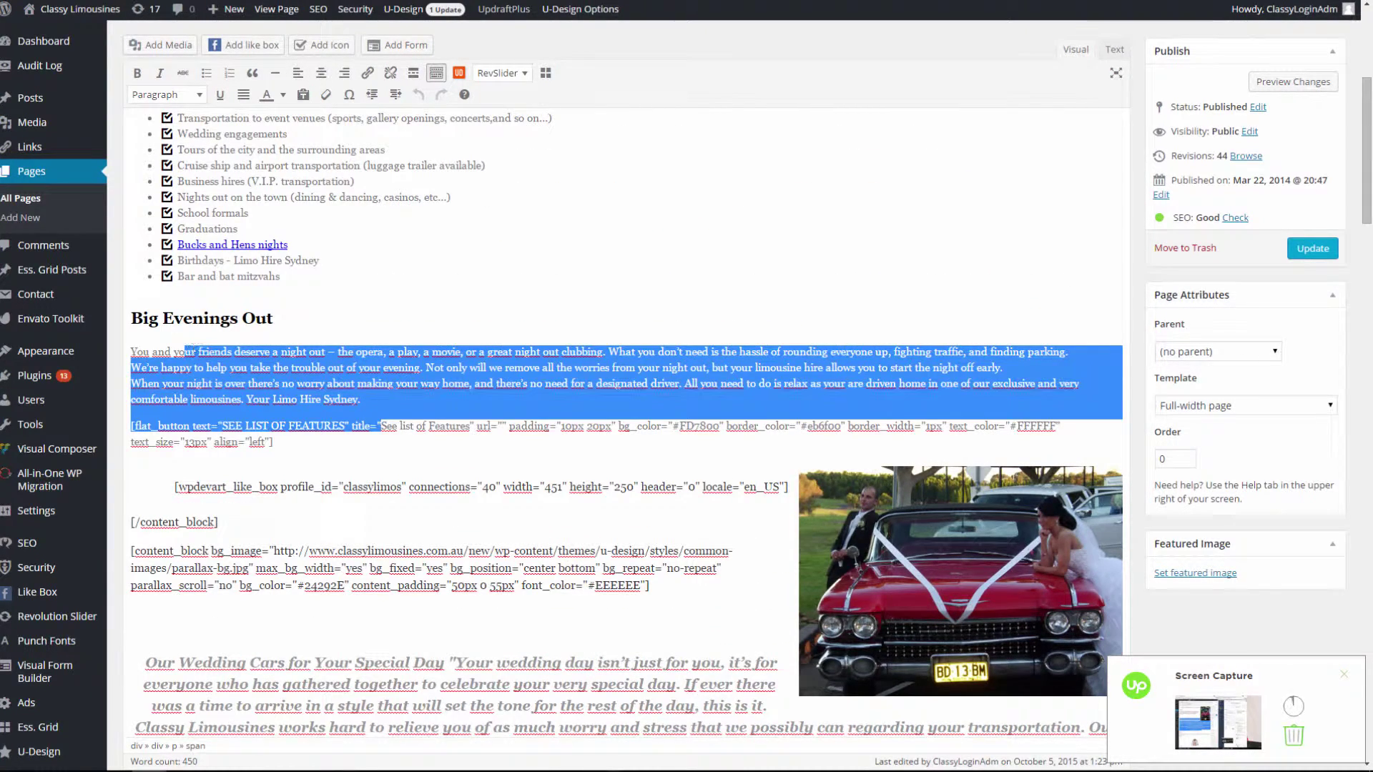
click(1030, 557)
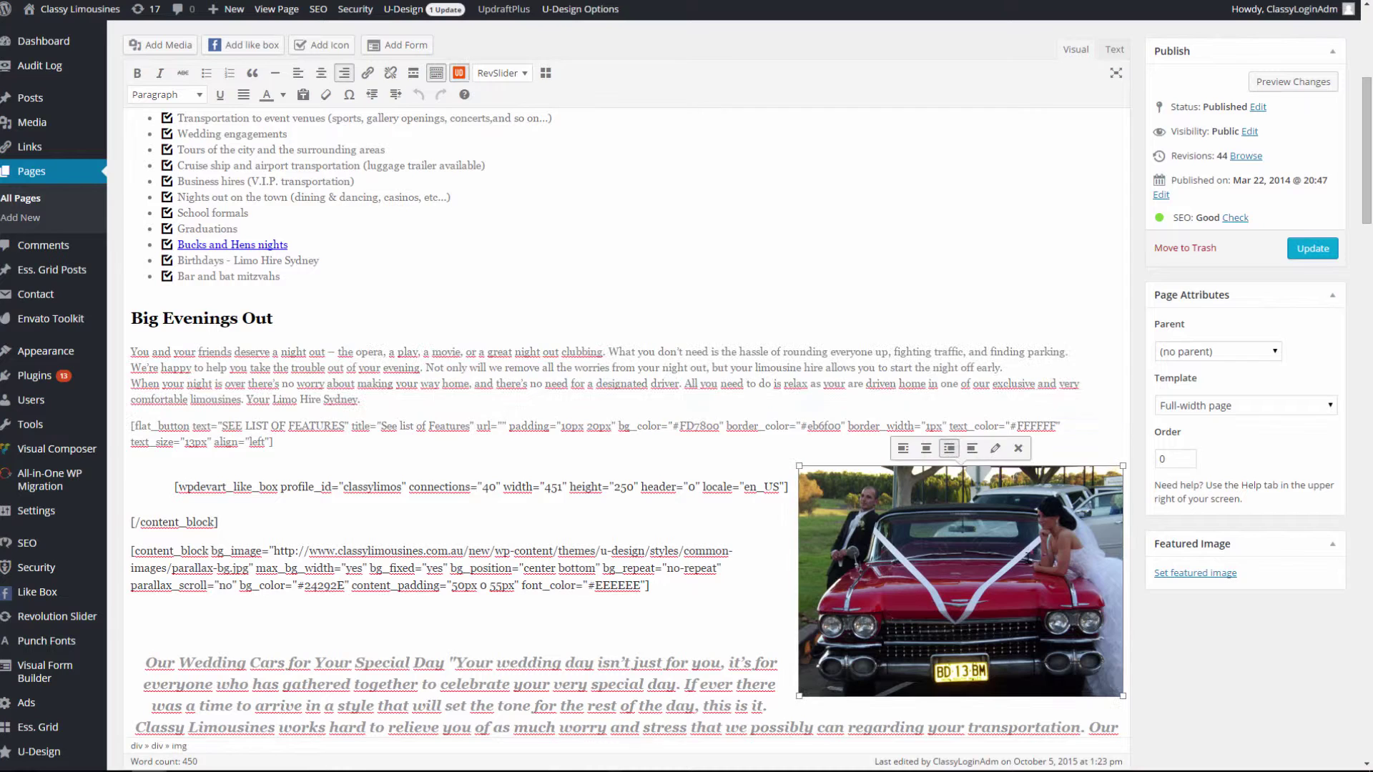
click(572, 382)
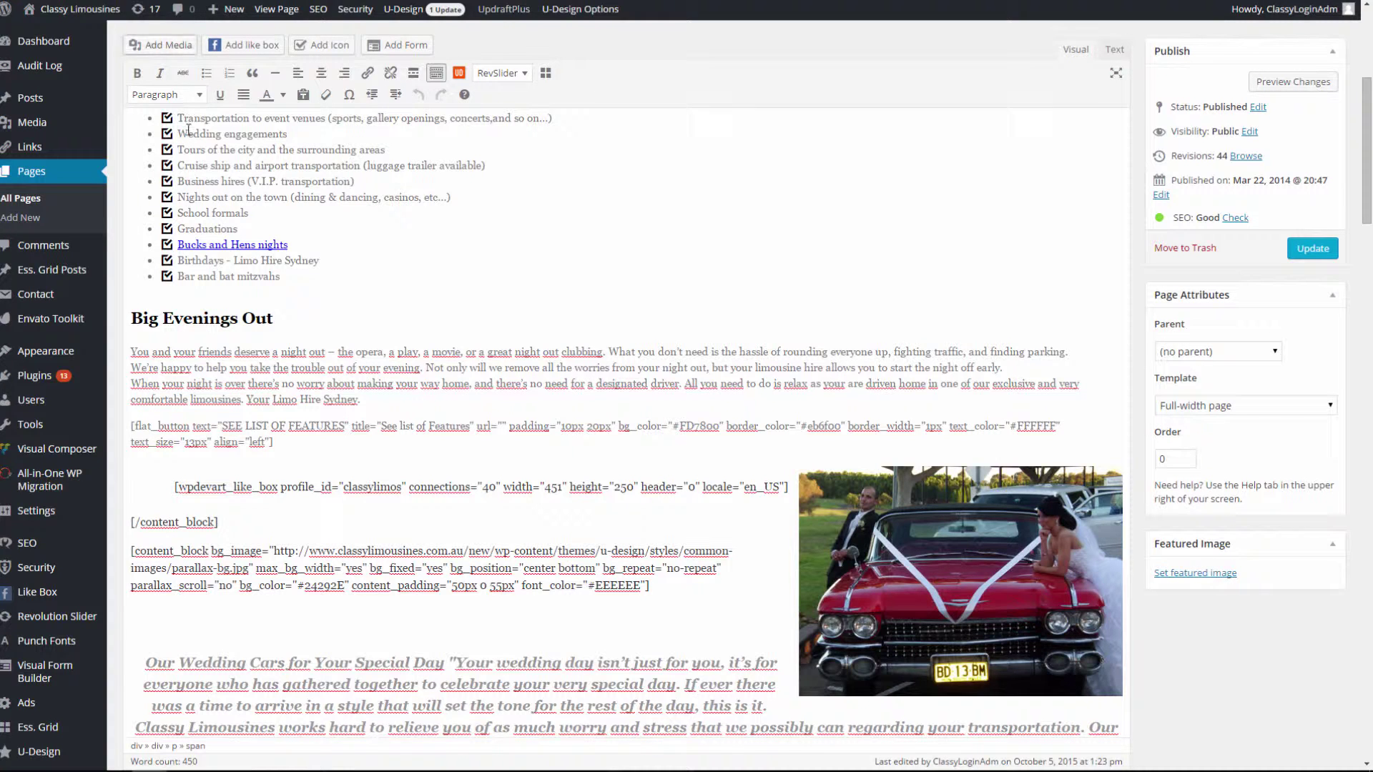
scroll(624, 570, up, 3)
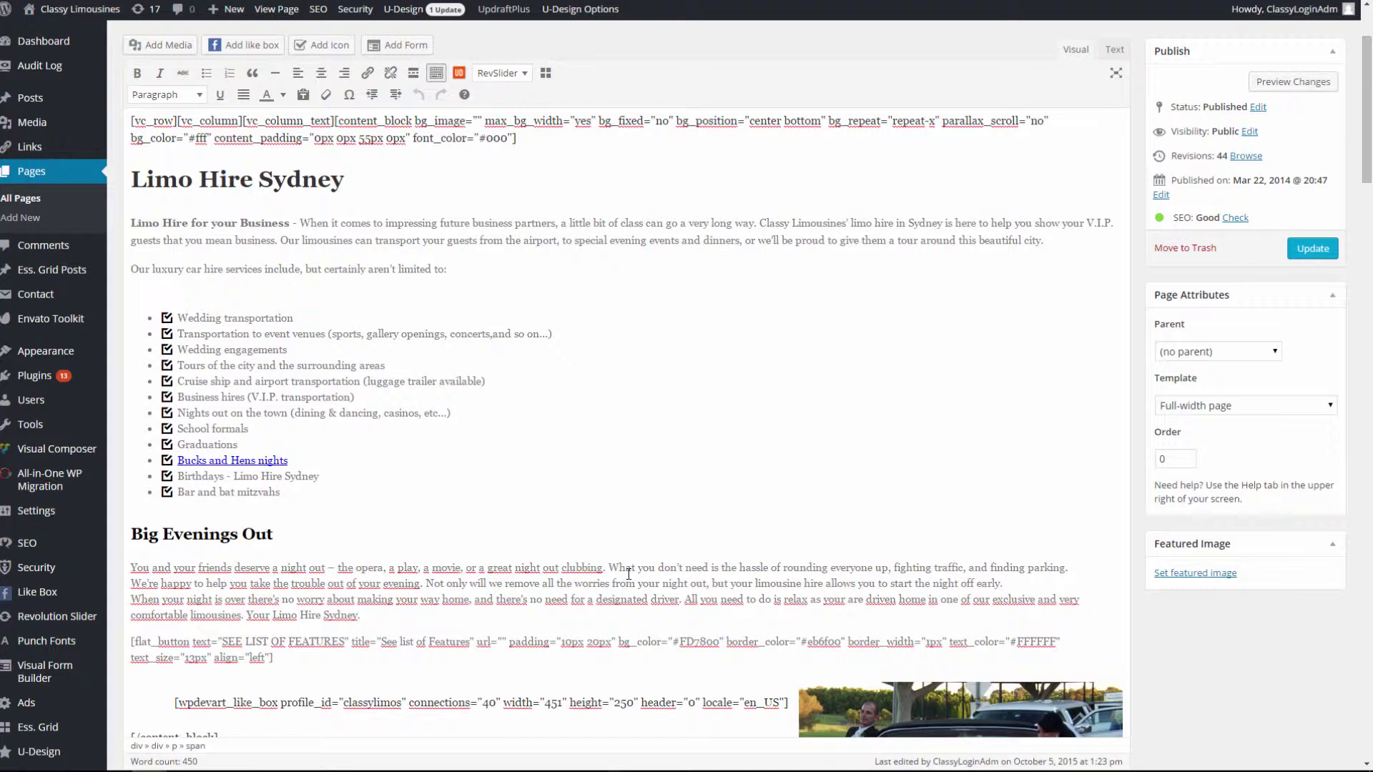
drag(321, 596, 129, 533)
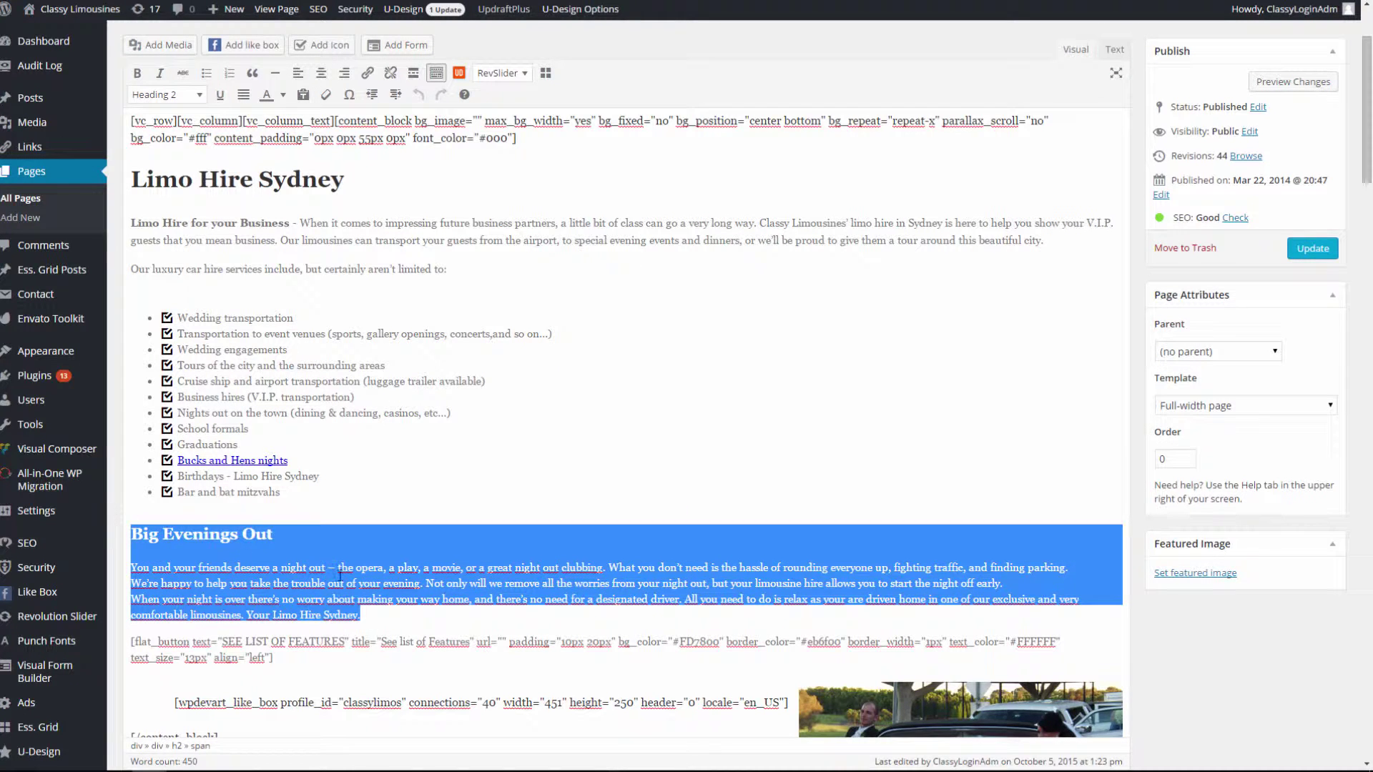
click(430, 511)
scroll(430, 510, up, 2)
click(362, 385)
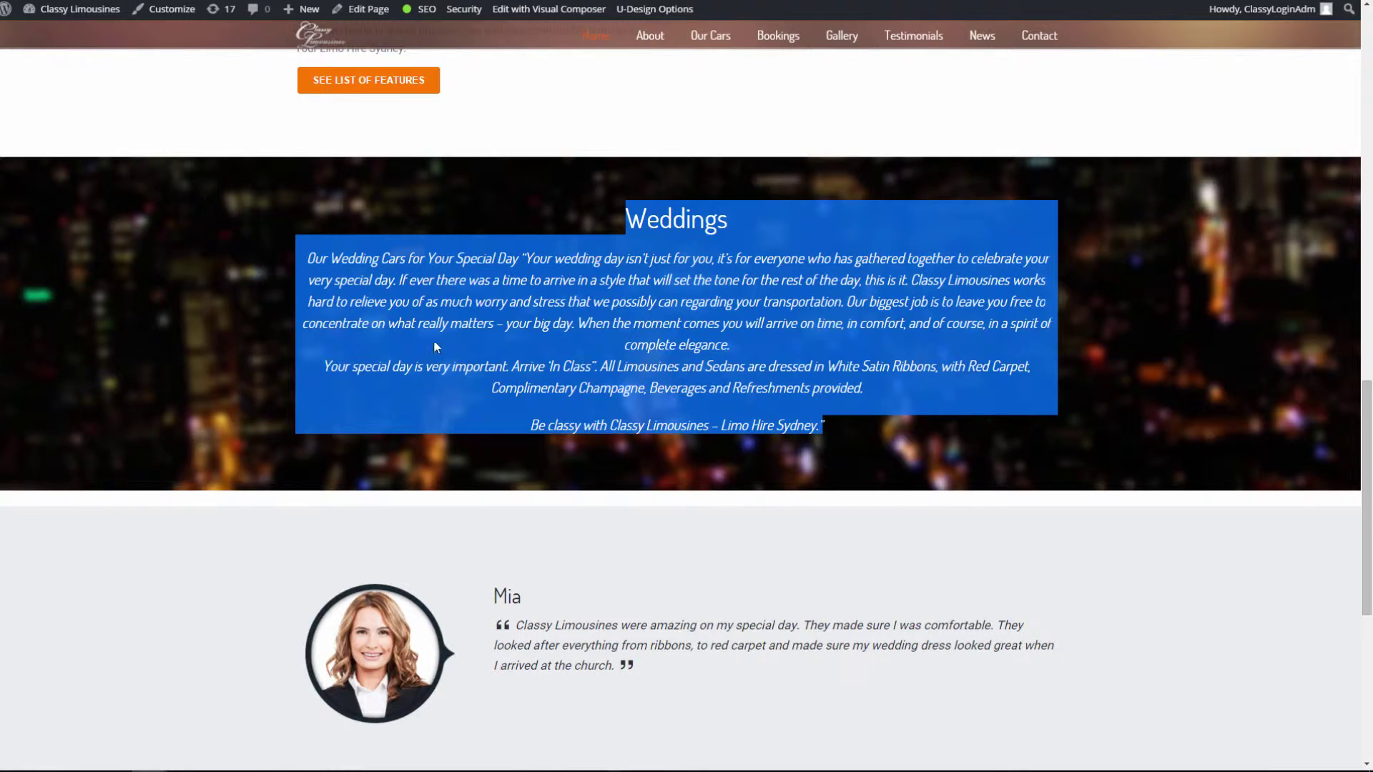
- Go to the About page and launch Edit with Visual Composer on it
scroll(433, 340, up, 15)
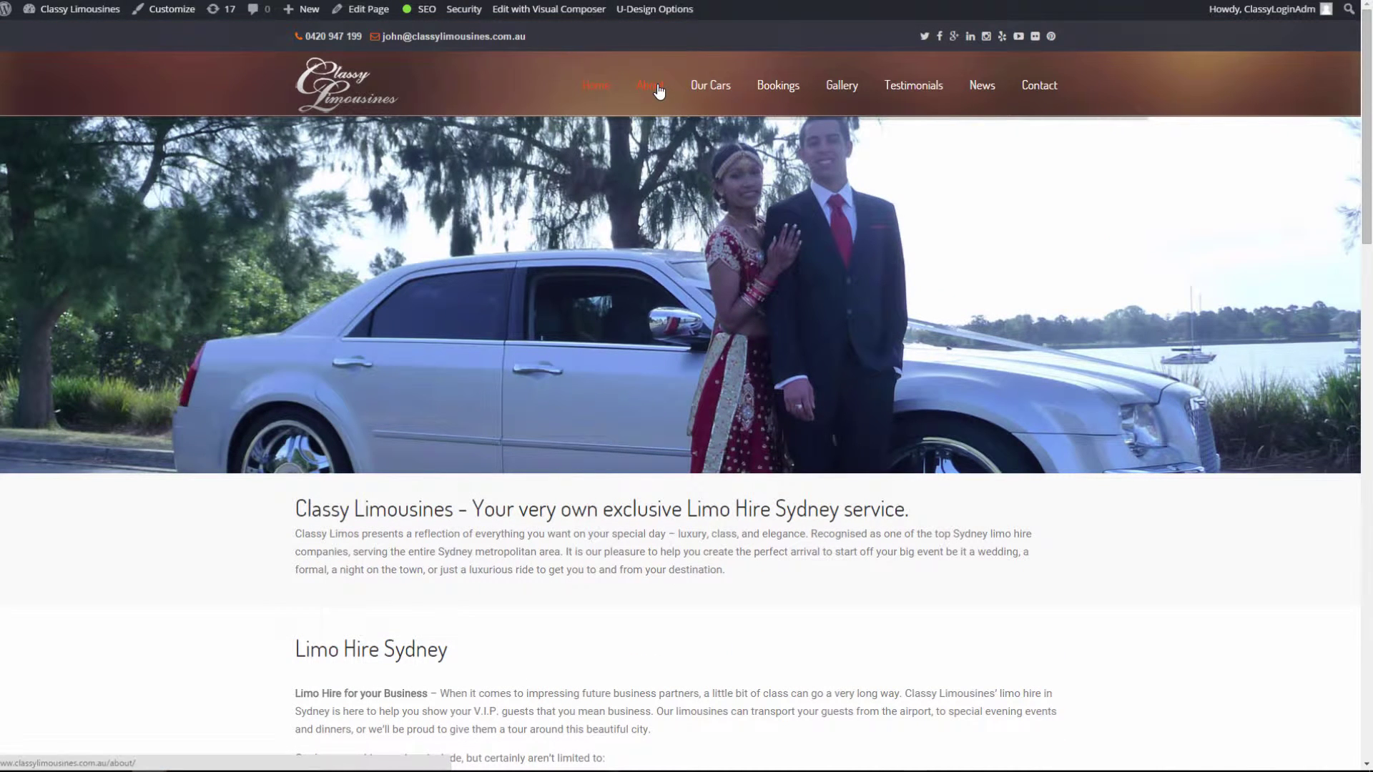
click(658, 91)
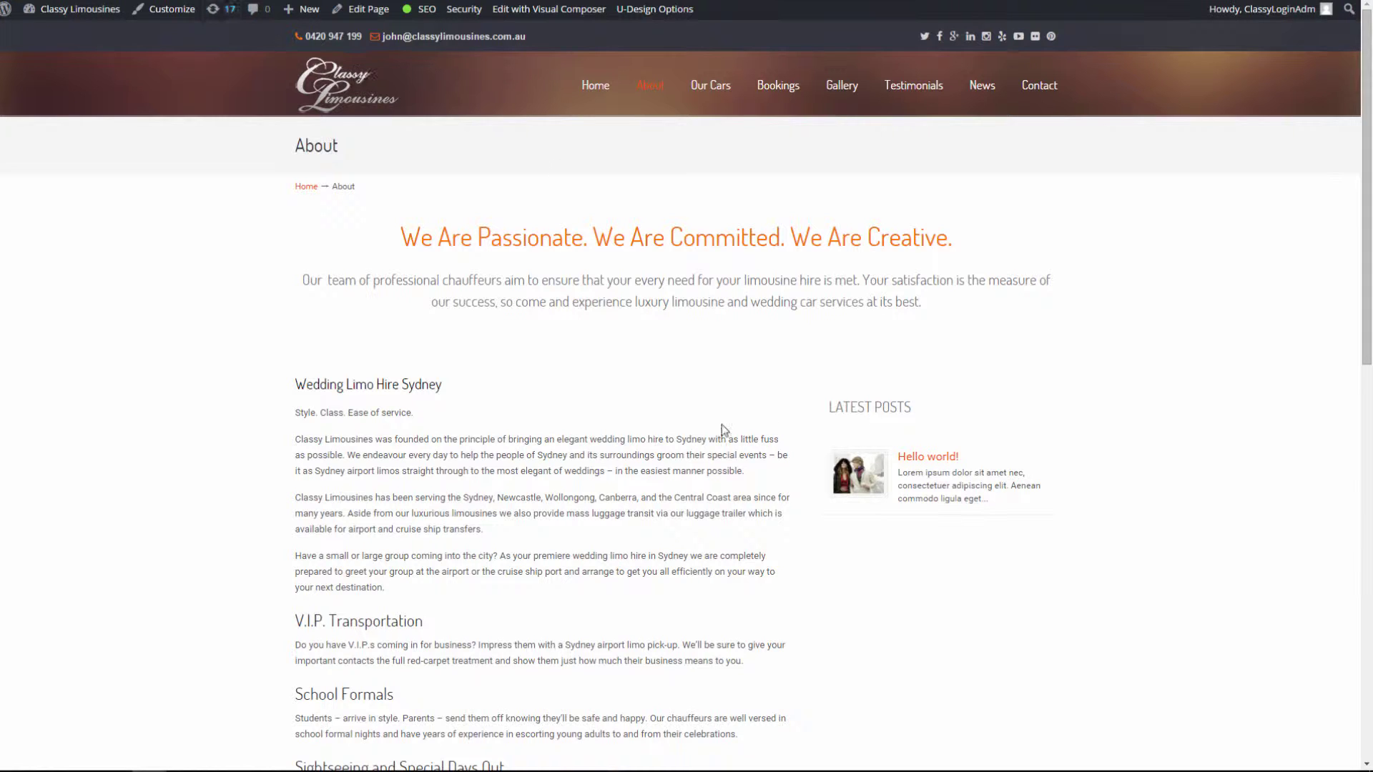
click(533, 16)
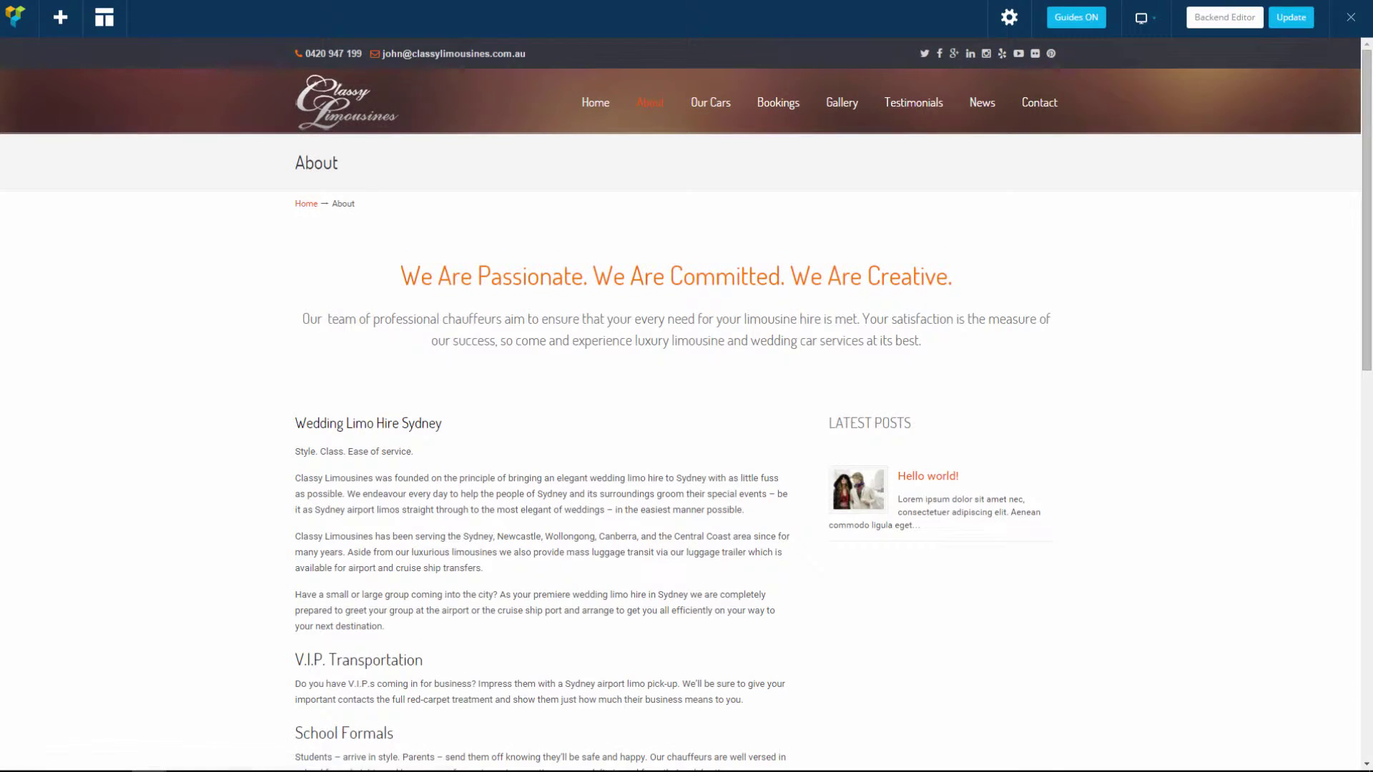
- Open Text Block Settings for the About page's 'We Are Passionate…' heading and intro
scroll(475, 491, down, 7)
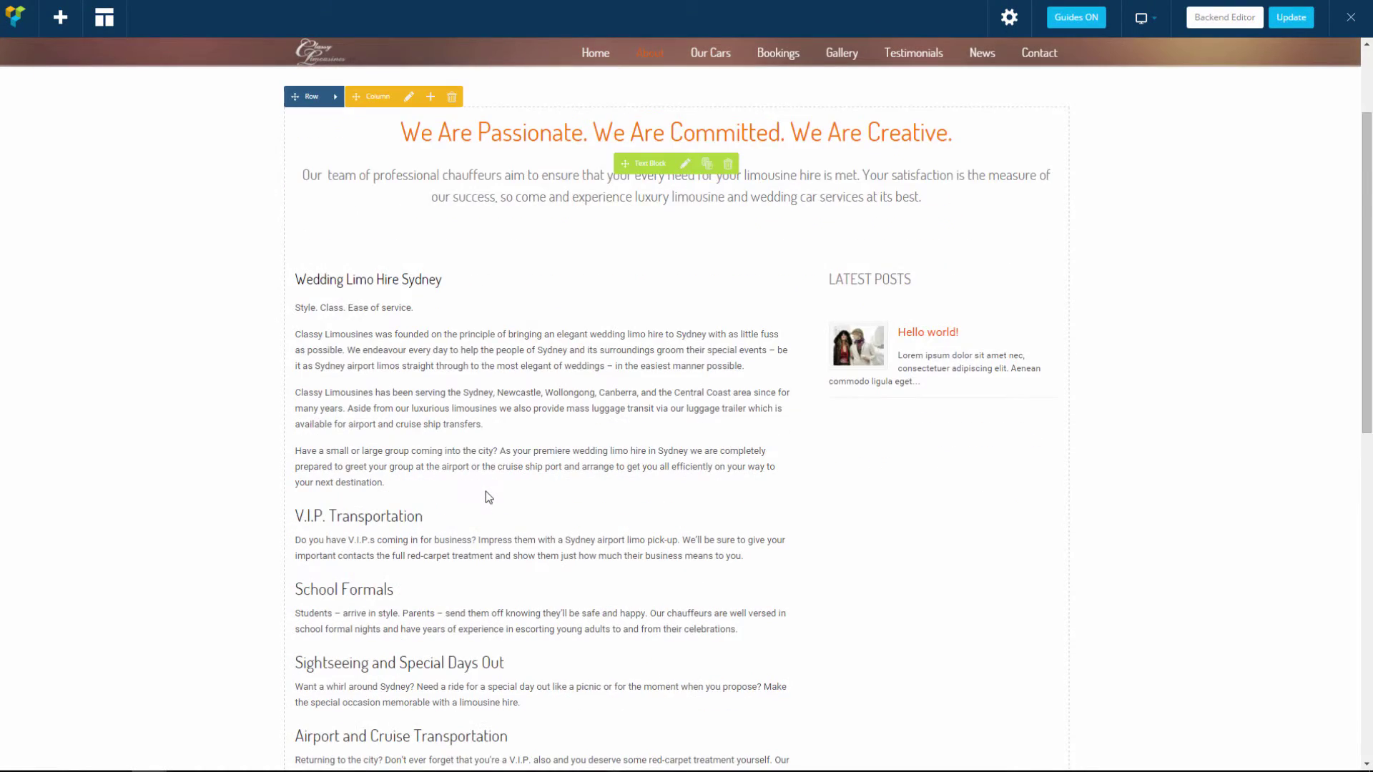
scroll(488, 487, down, 3)
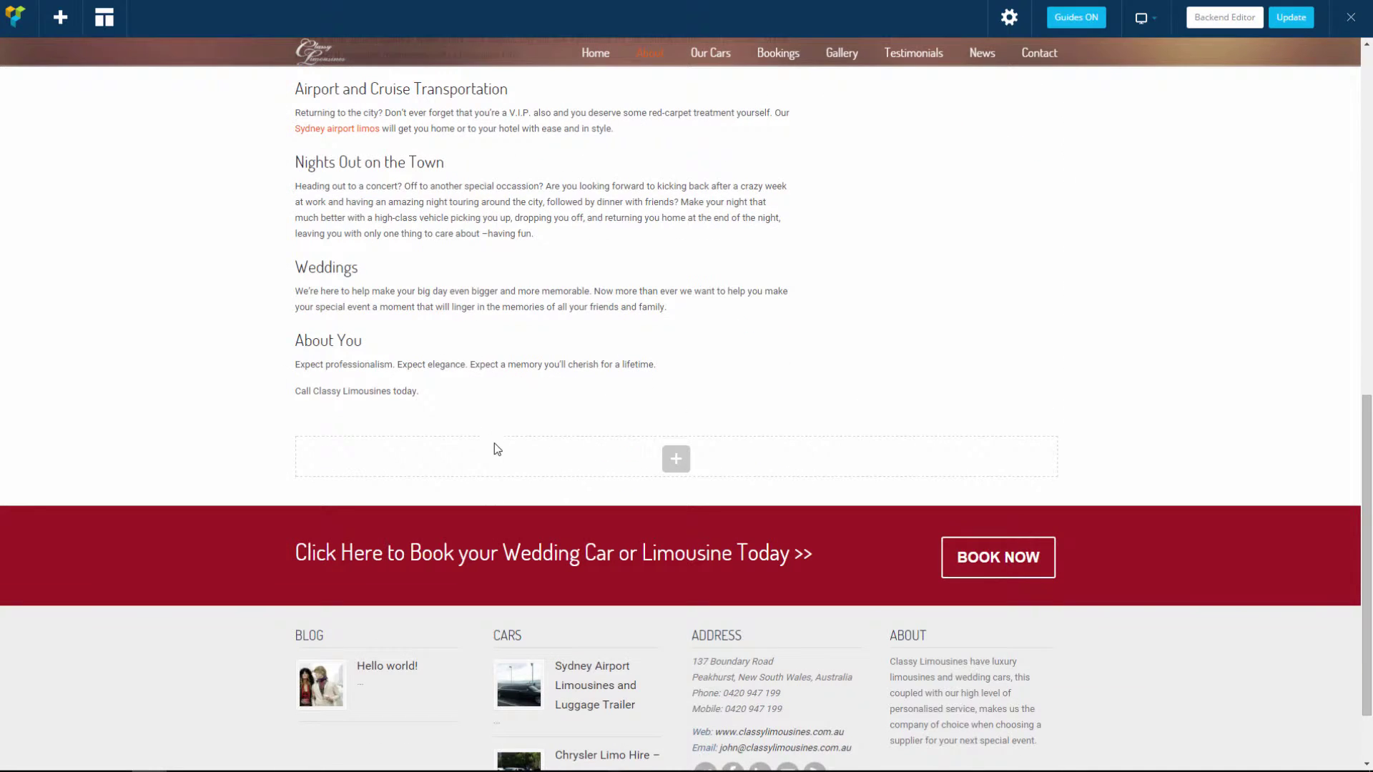
scroll(529, 329, up, 5)
scroll(536, 340, up, 5)
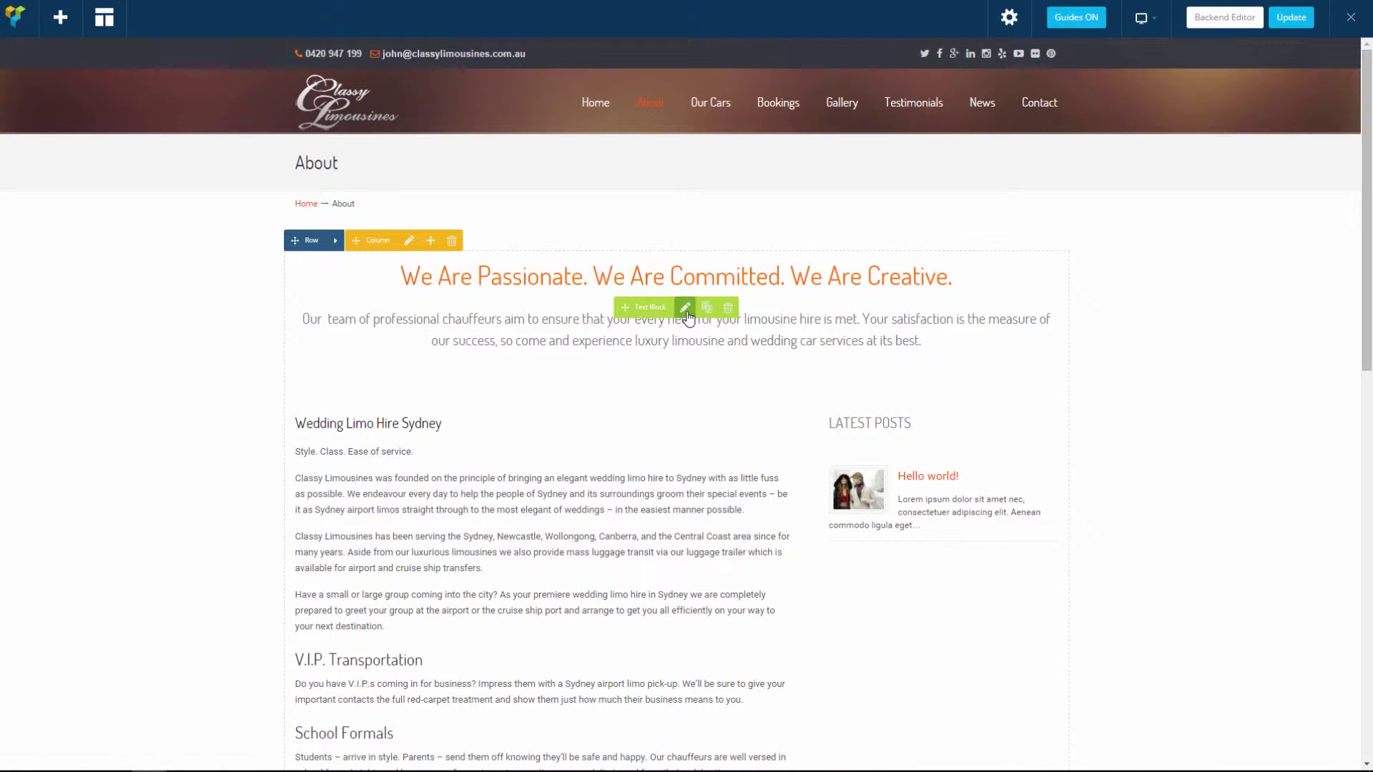
click(684, 307)
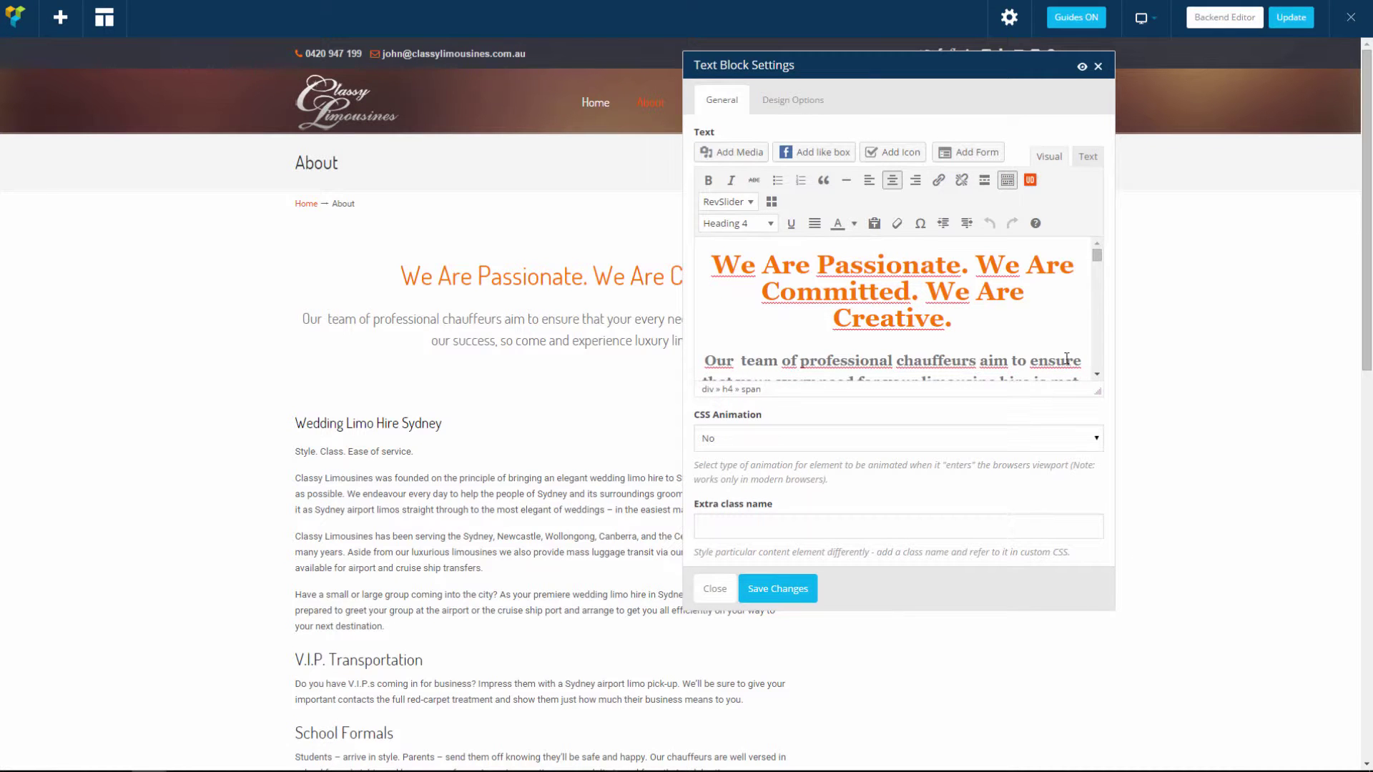
- Enlarge the Text Block editor, skim its content, and close the settings
drag(1093, 398, 1242, 672)
scroll(995, 475, down, 15)
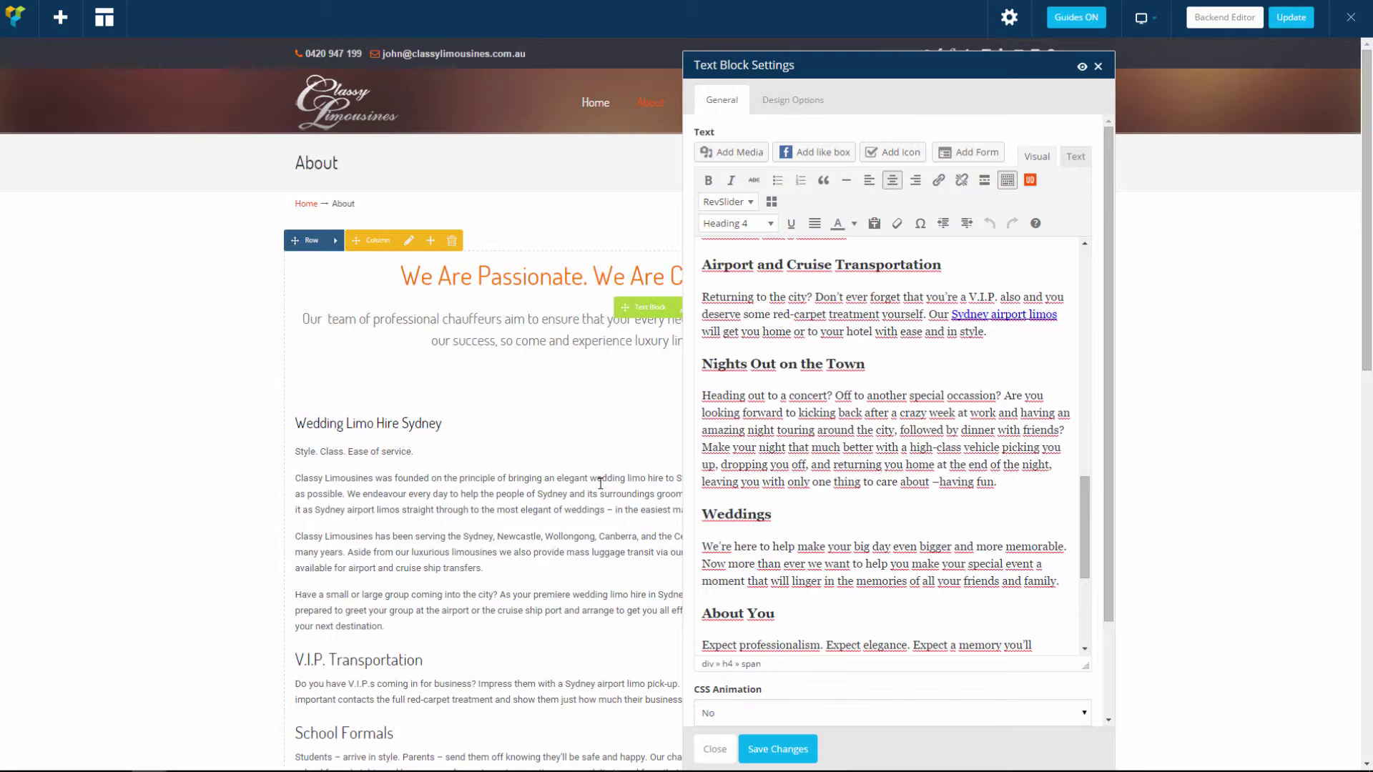
click(714, 749)
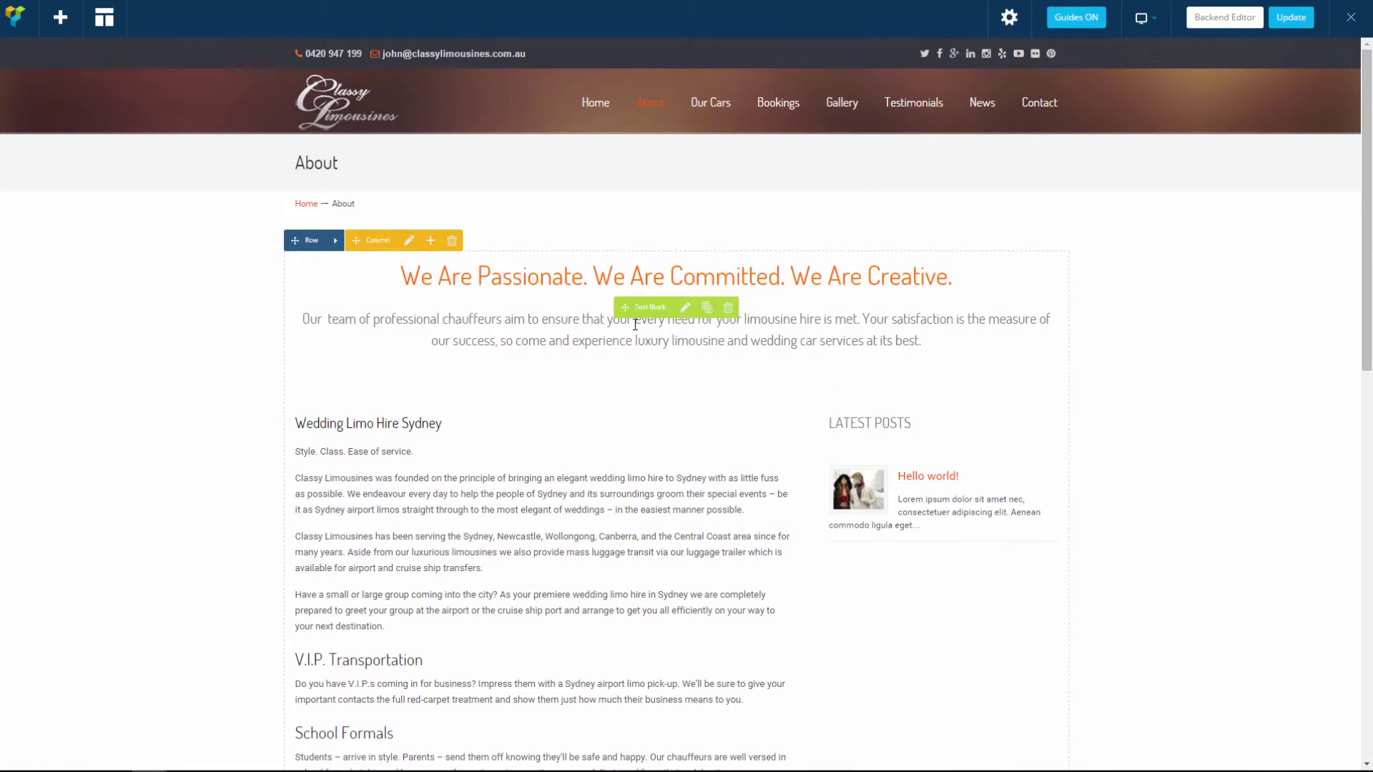
- Reopen the main text block's settings, centre the dialog and make the editing area taller
click(685, 308)
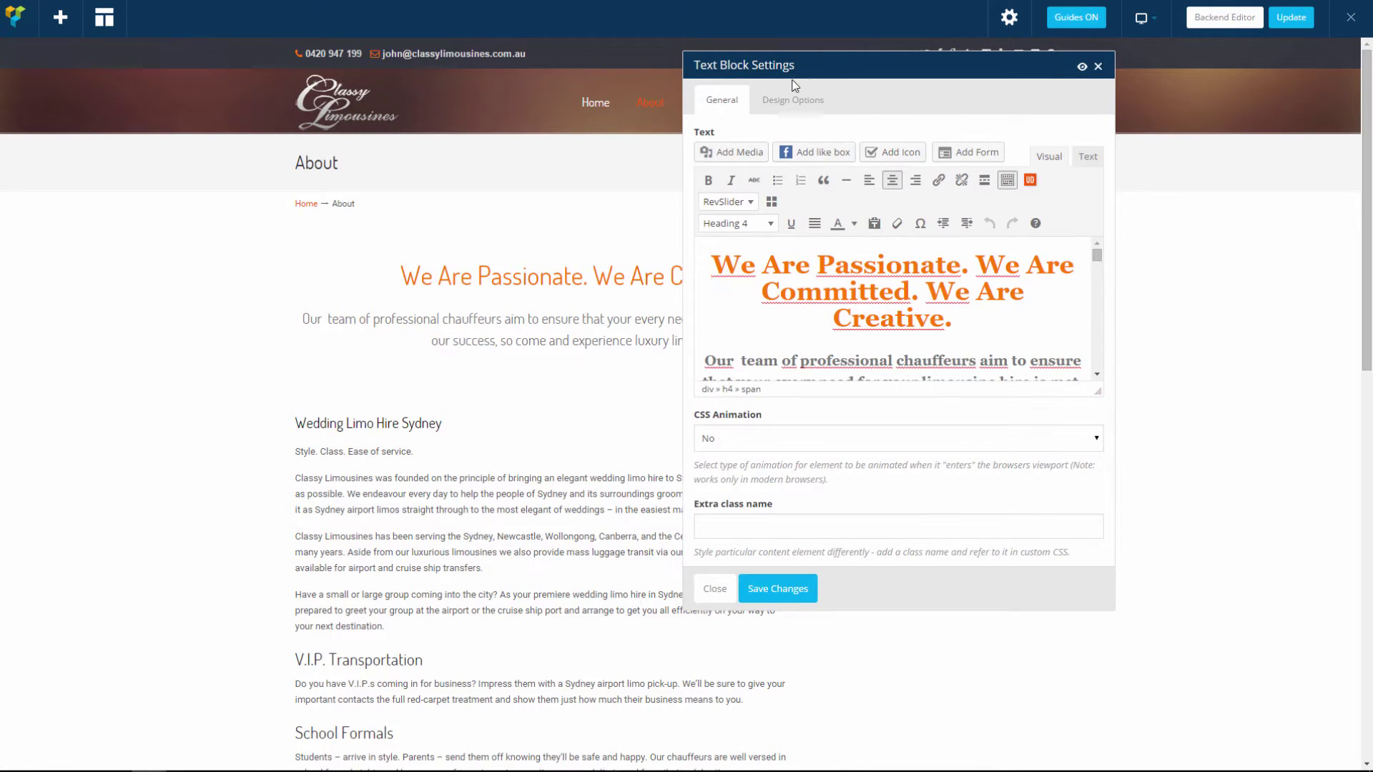
drag(759, 68, 464, 58)
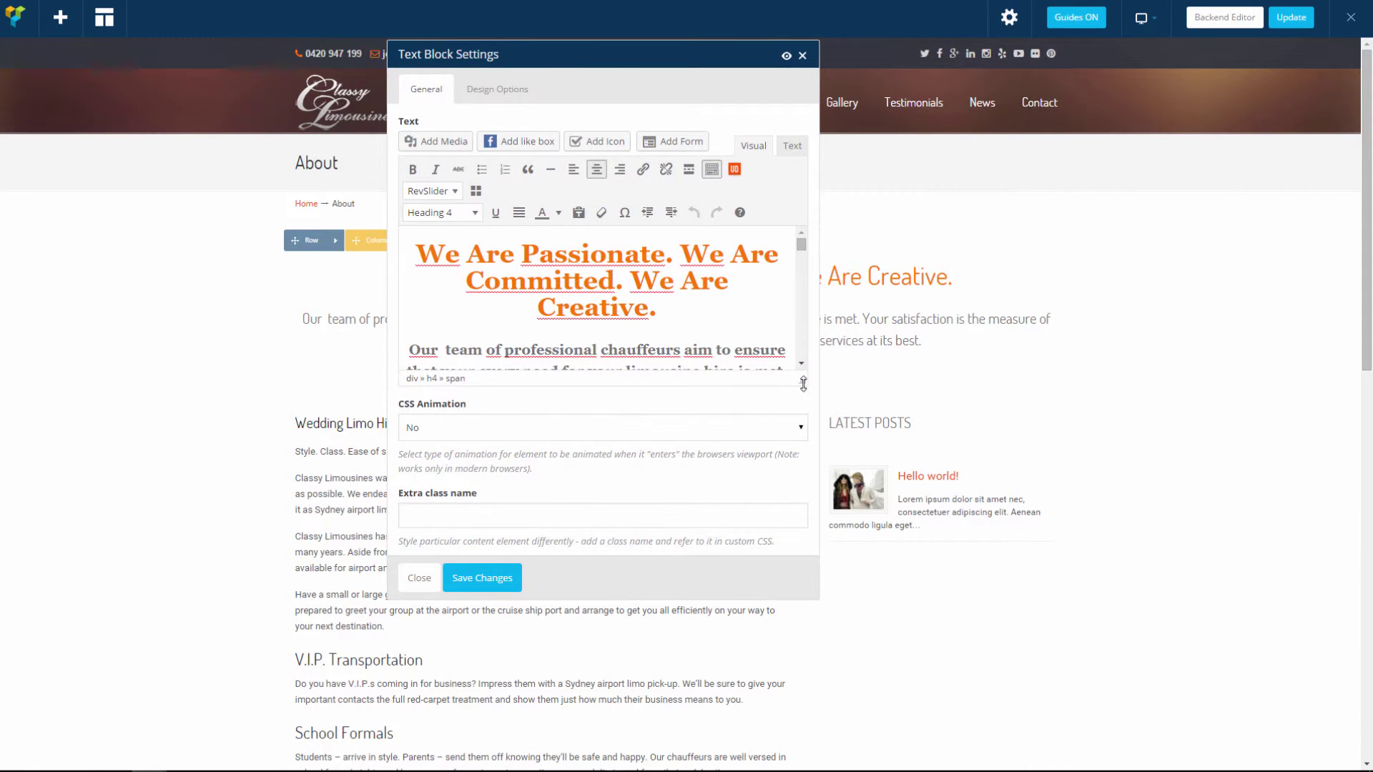
drag(804, 383, 809, 649)
scroll(587, 402, down, 10)
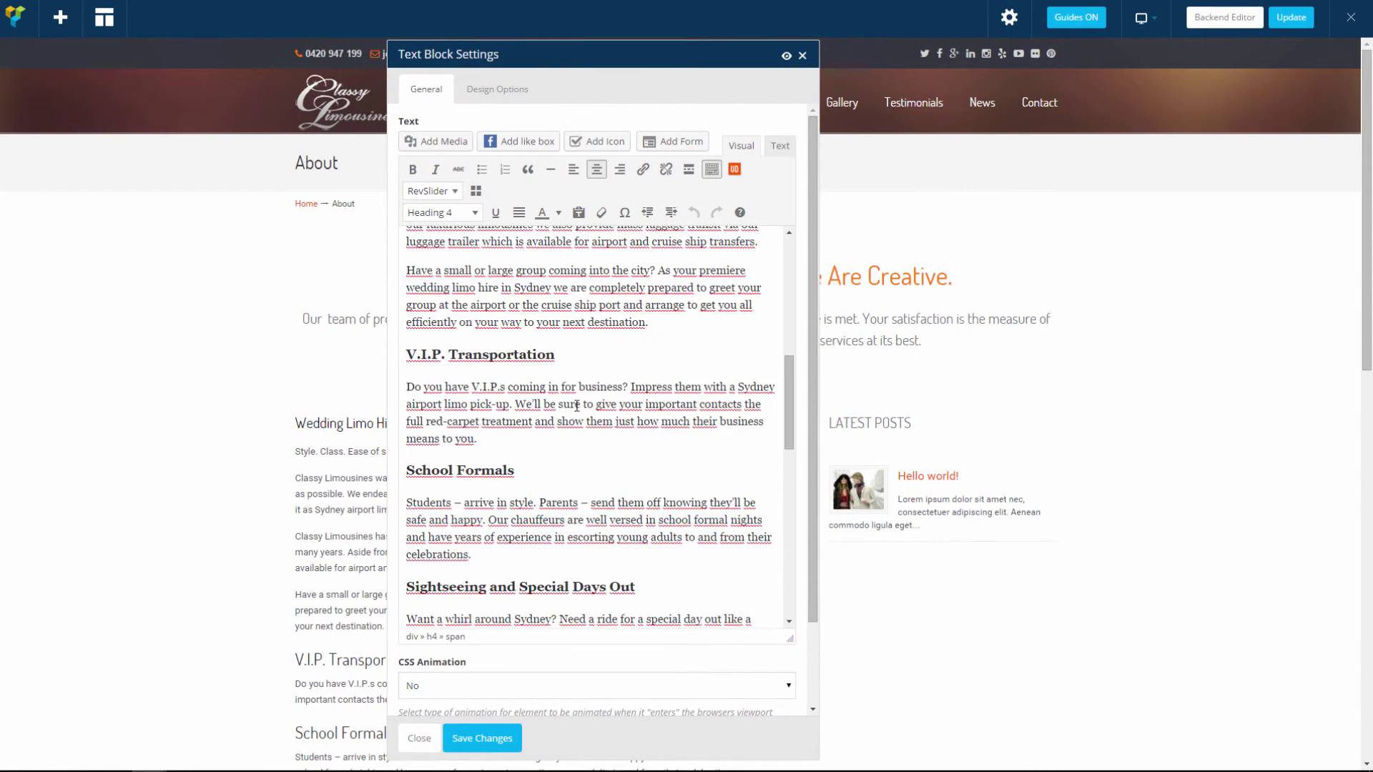
scroll(588, 402, down, 5)
drag(559, 511, 637, 461)
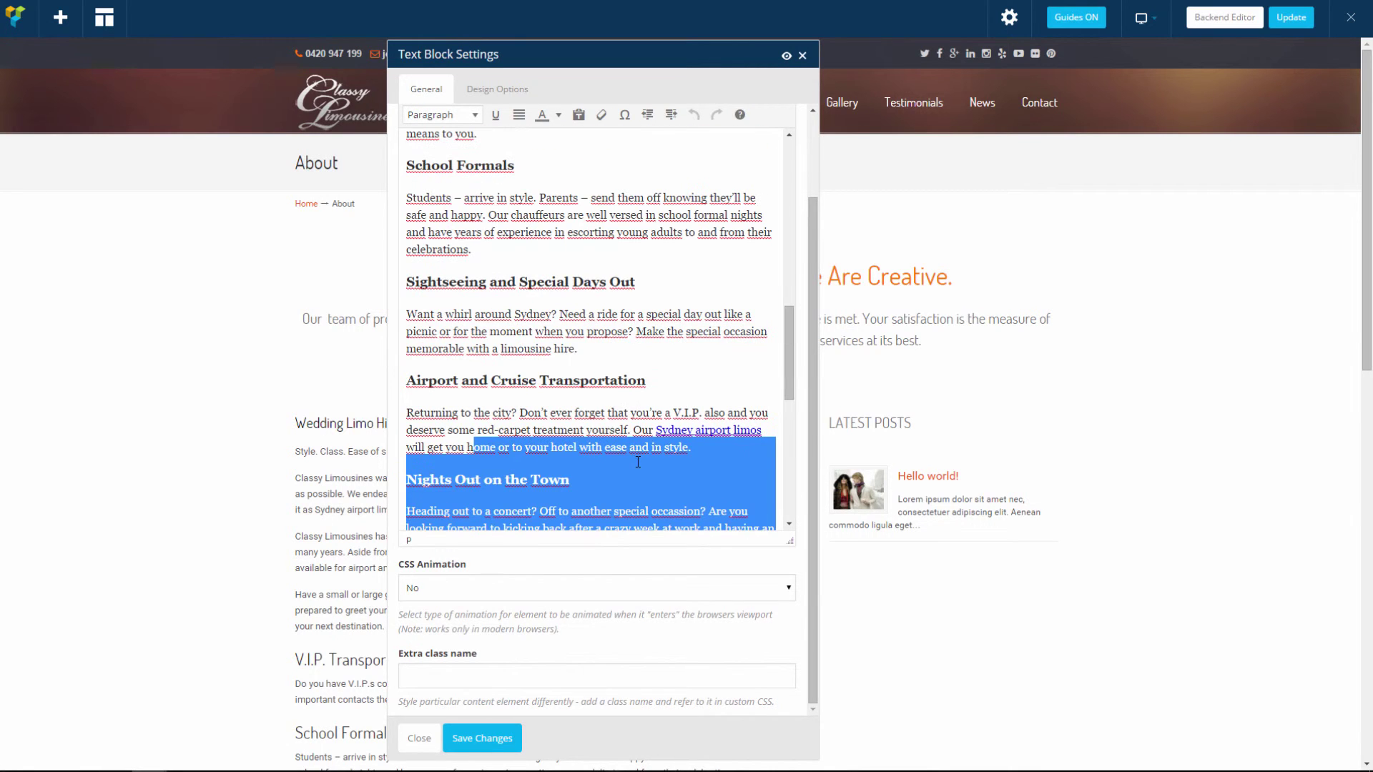
- Review the text around the Airport and Cruise Transportation heading, then close without saving
click(596, 383)
scroll(646, 436, up, 10)
scroll(529, 414, down, 2)
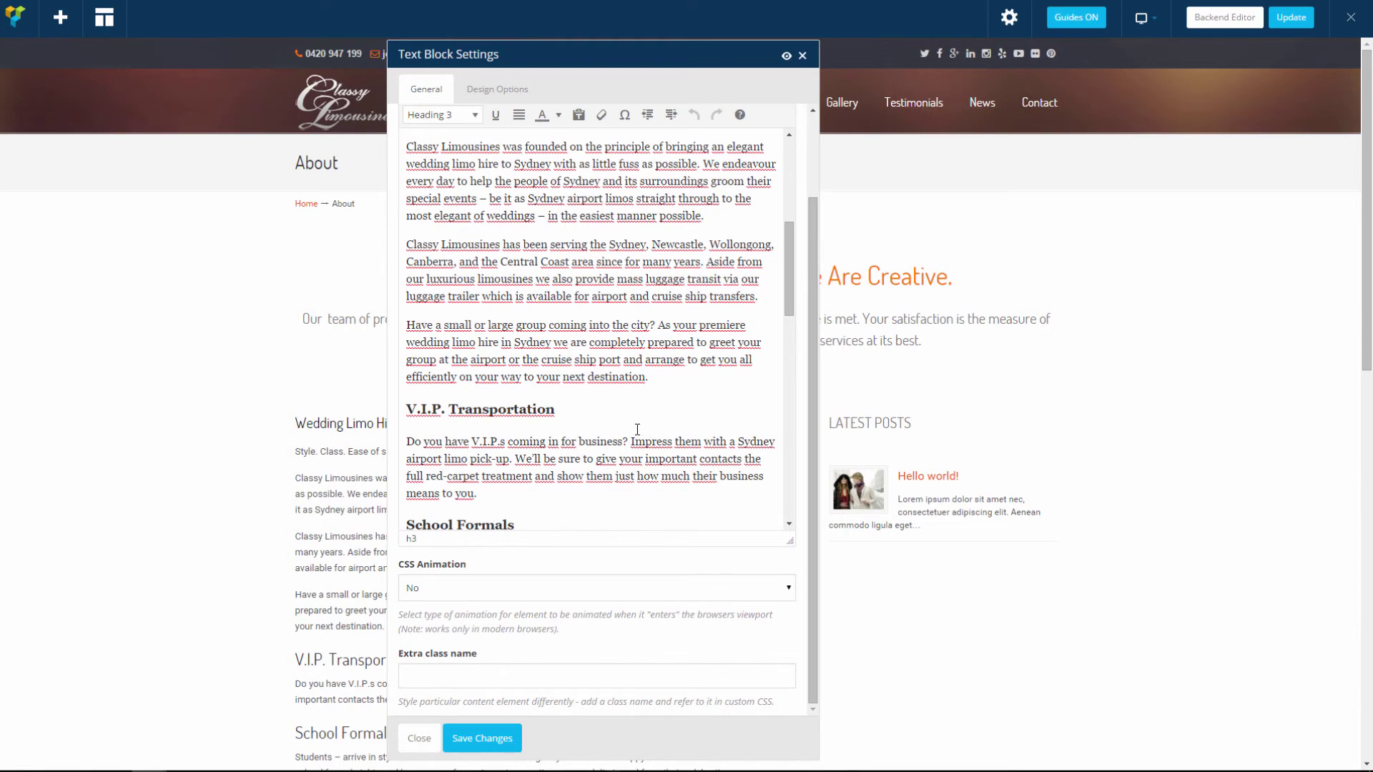
scroll(636, 418, up, 5)
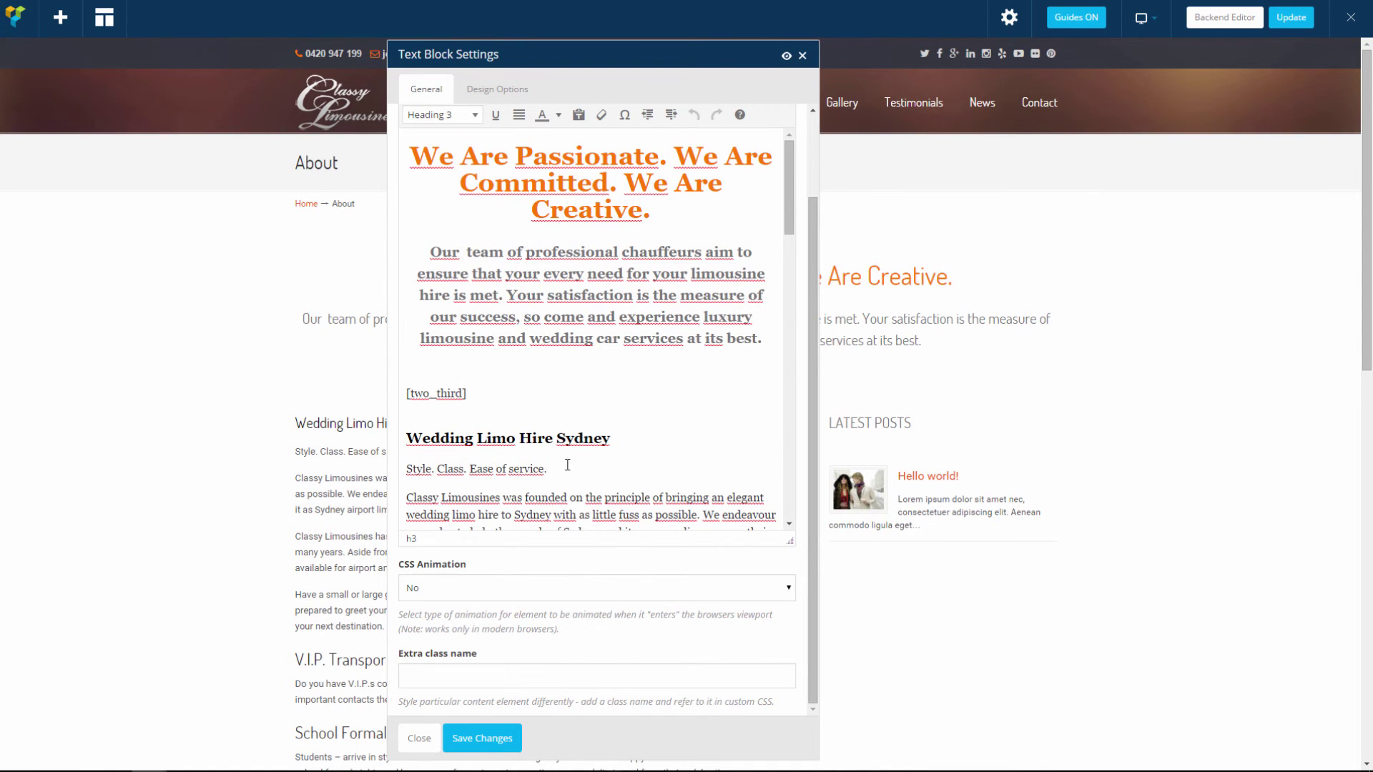
click(419, 737)
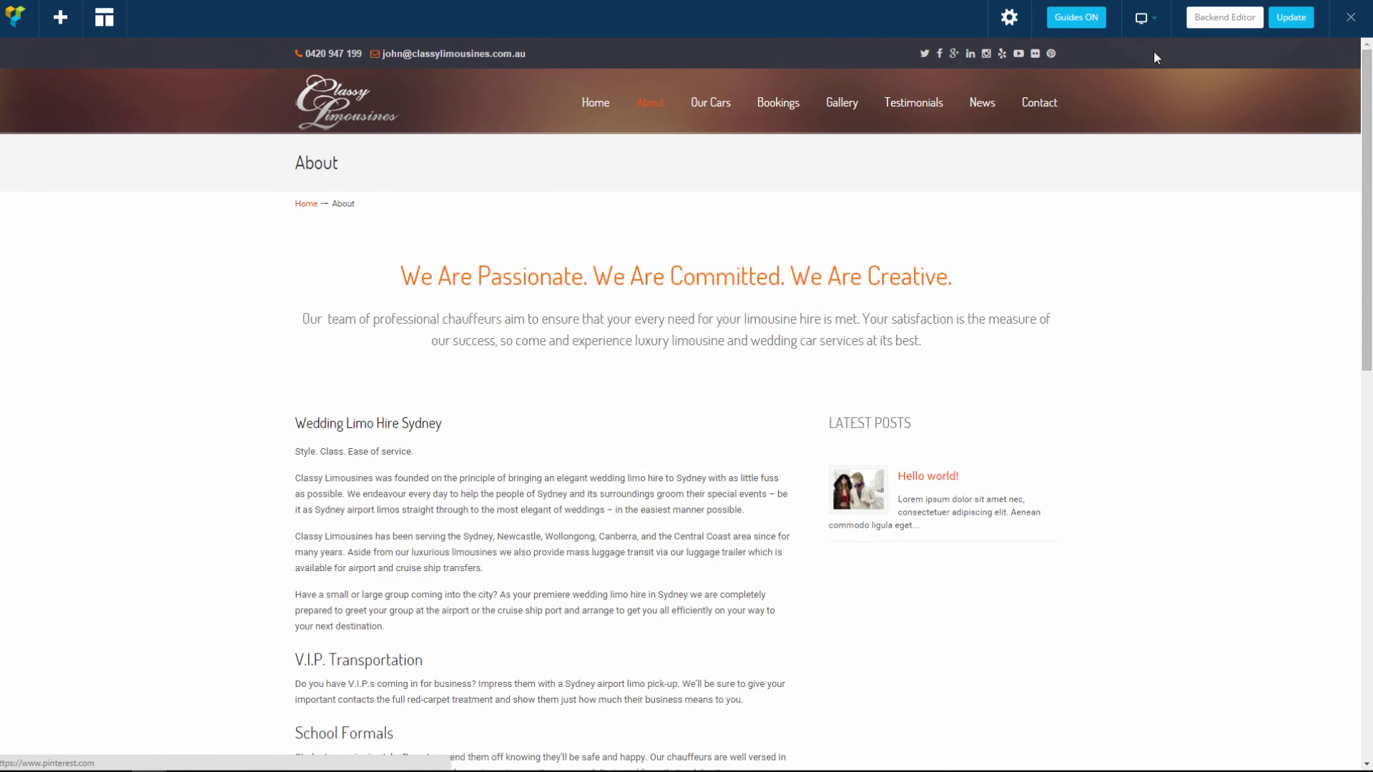